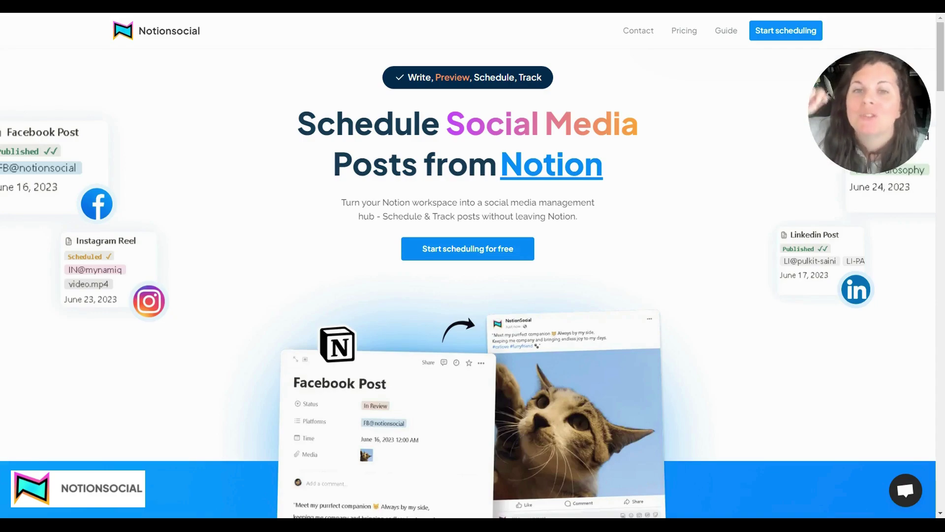
Review the Notionsocial homepage, including its supported platforms, setup steps and the section on creating a new post
scroll(467, 276, "down", 12)
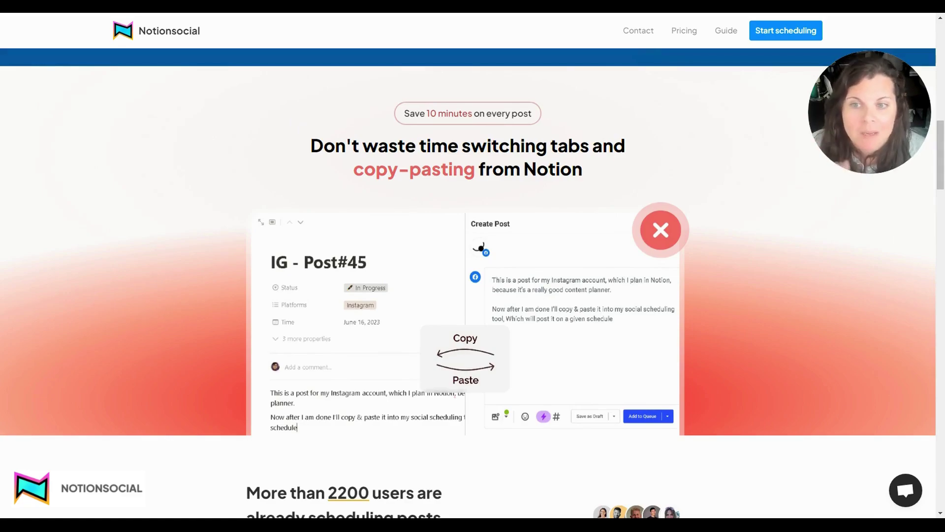
scroll(565, 147, "down", 12)
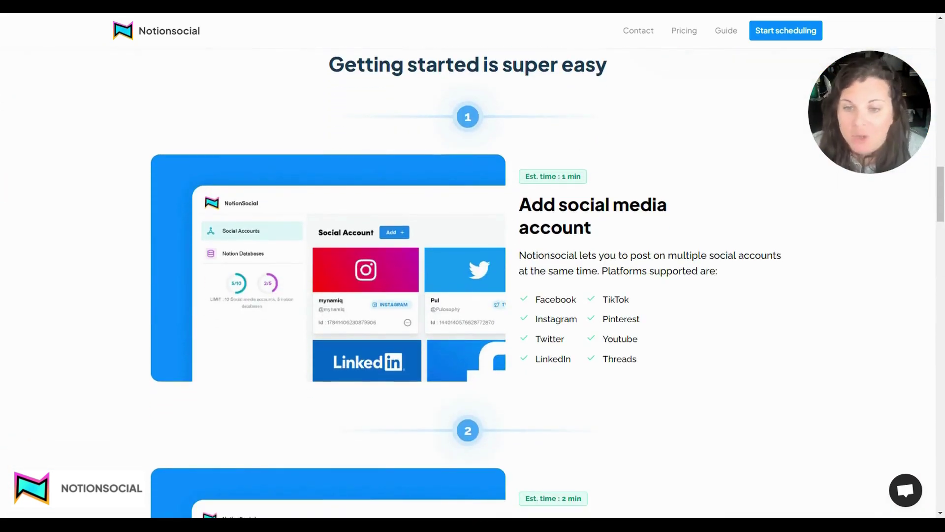
scroll(473, 276, "down", 6)
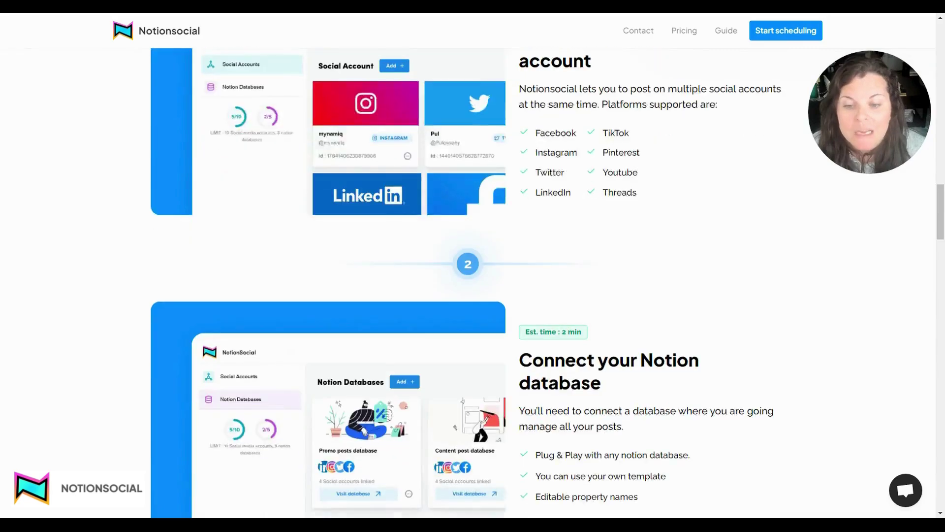
scroll(598, 256, "down", 7)
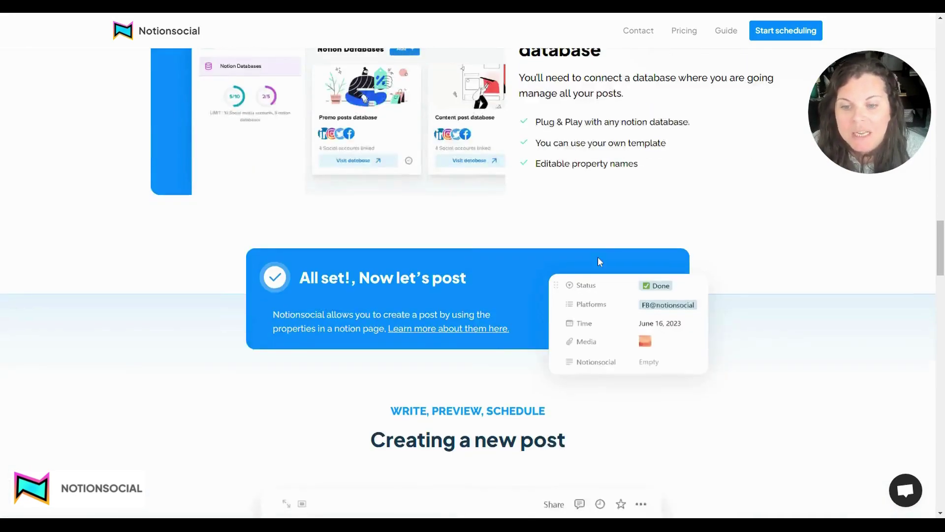
scroll(597, 258, "down", 3)
scroll(597, 258, "up", 3)
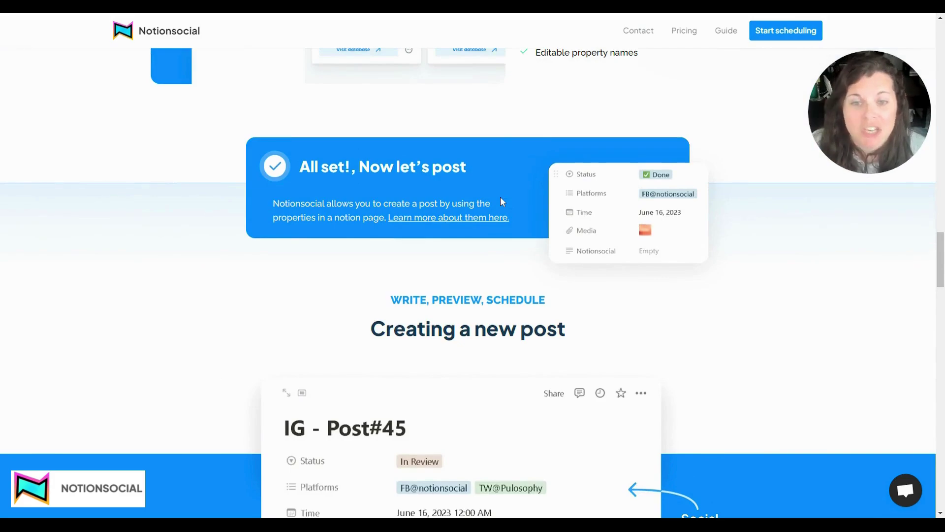
scroll(500, 198, "down", 8)
scroll(501, 198, "down", 2)
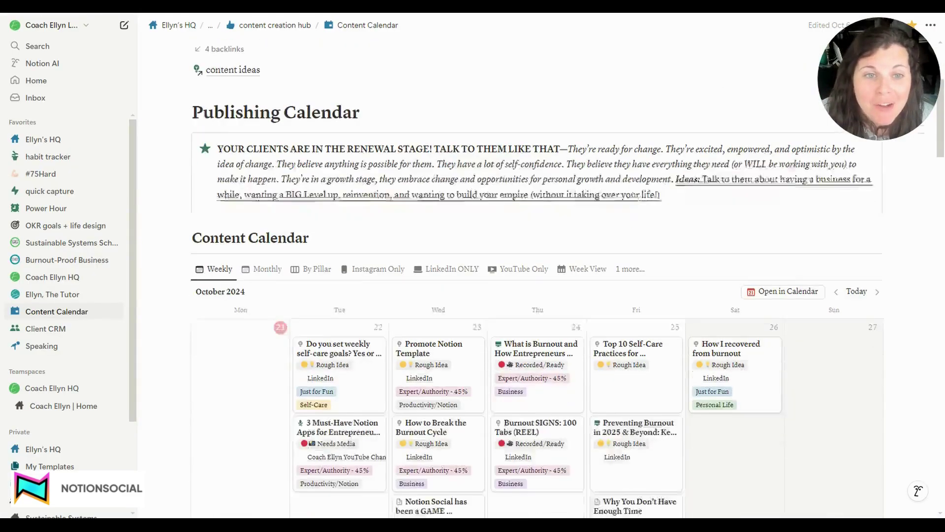
Open the October 24 entry "Burnout SIGNS: 100 Tabs (REEL)" from the Notion content calendar and show its attached media file
scroll(536, 295, "down", 3)
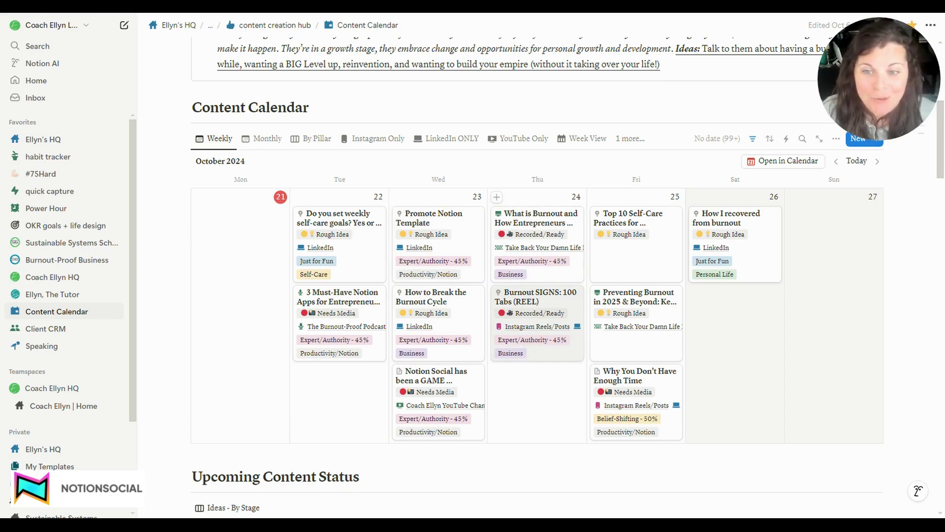
left_click(575, 303)
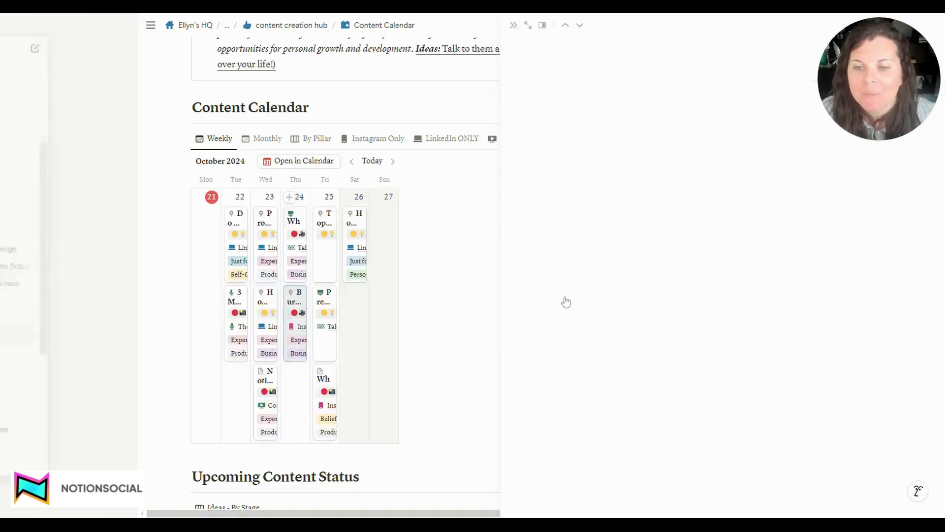
scroll(583, 183, "down", 2)
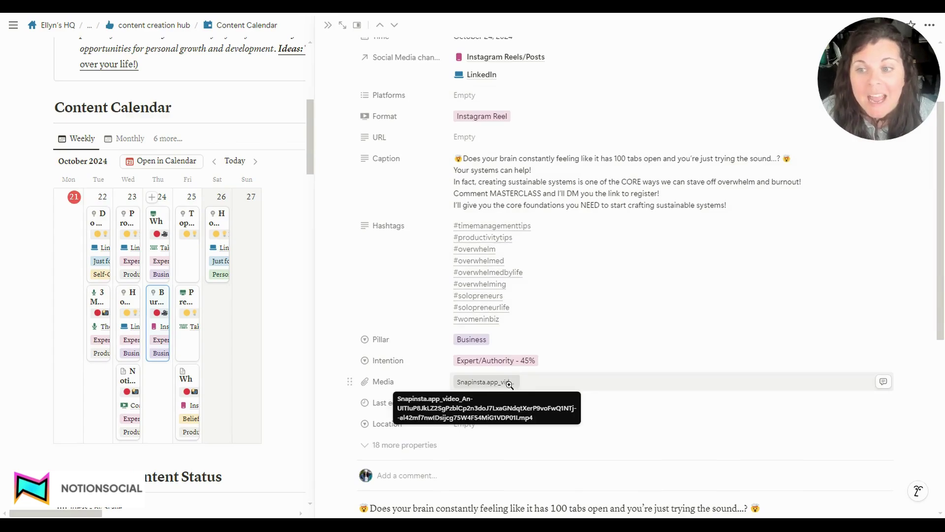
left_click(542, 386)
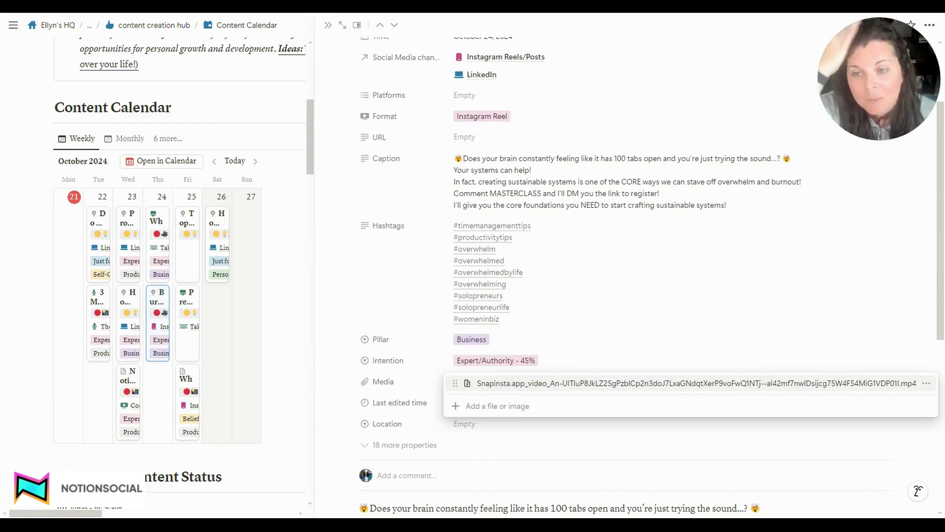
Replace the entry's caption with the copied text beginning "Got 100 tabs open in your brain"
left_click(585, 168)
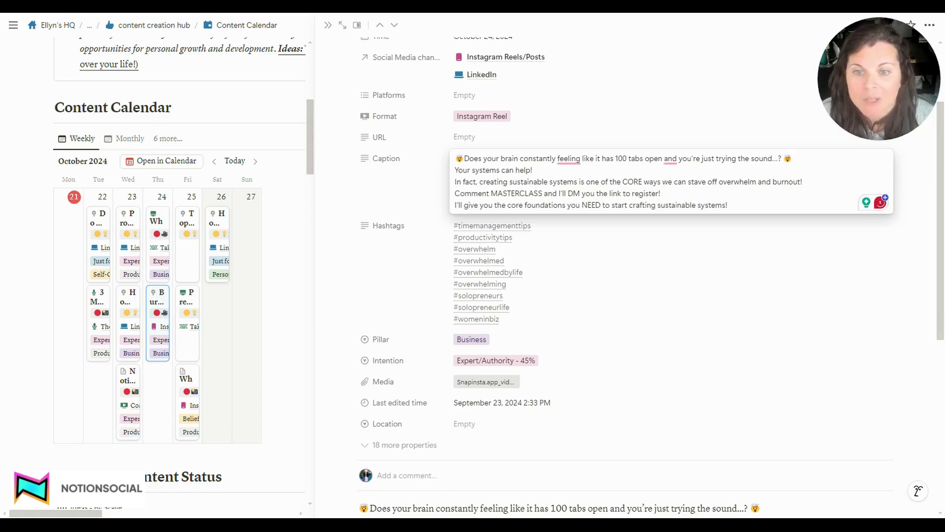
key("ctrl+a")
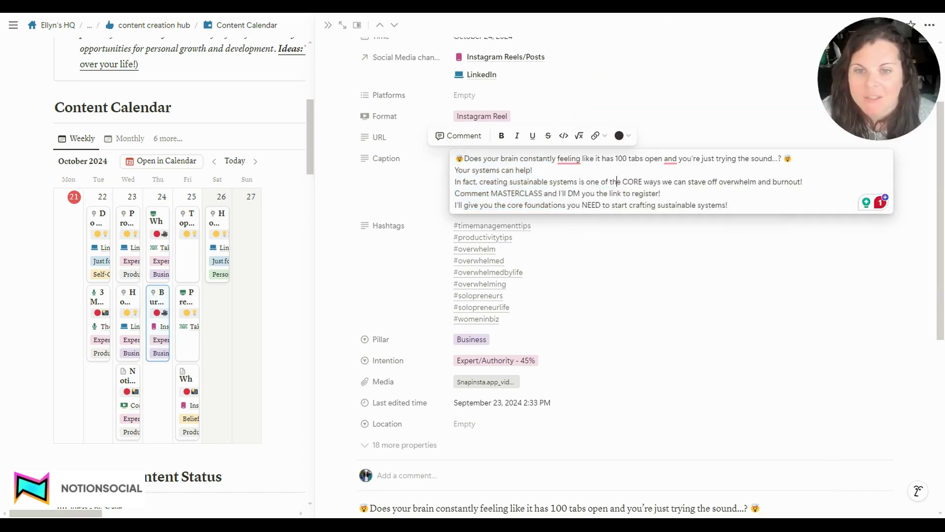
key("ctrl+v")
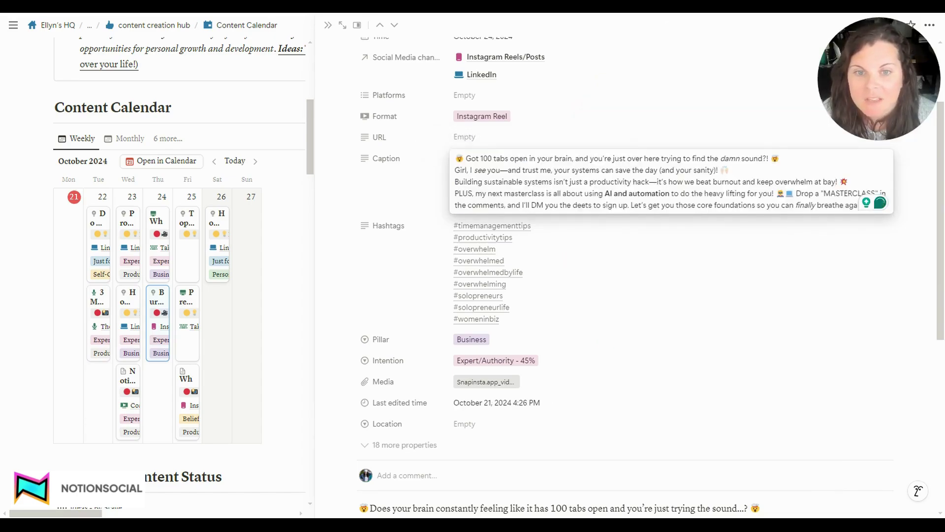
Separate the caption's paragraphs with blank lines, putting the "Drop a 'MASTERCLASS'" sentence in its own paragraph
key("shift+Return")
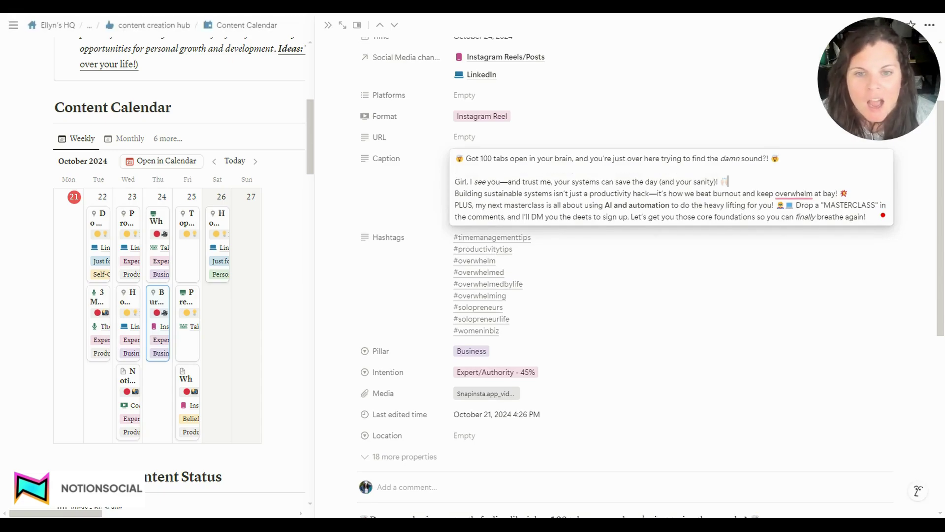
key("shift+Return")
key("Down")
key("End")
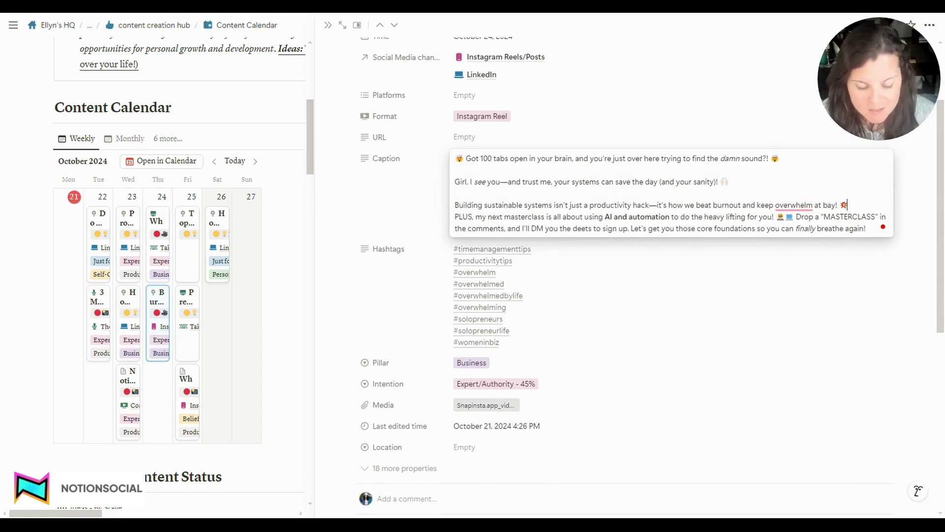
key("shift+Return")
left_click(795, 228)
key("shift+Return")
left_click(424, 202)
Replace the entry's hashtags with the list beginning "#BeatBurnout #OverwhelmToOrganized #SustainableSystems"
left_click(555, 352)
left_click_drag(507, 378, 444, 279)
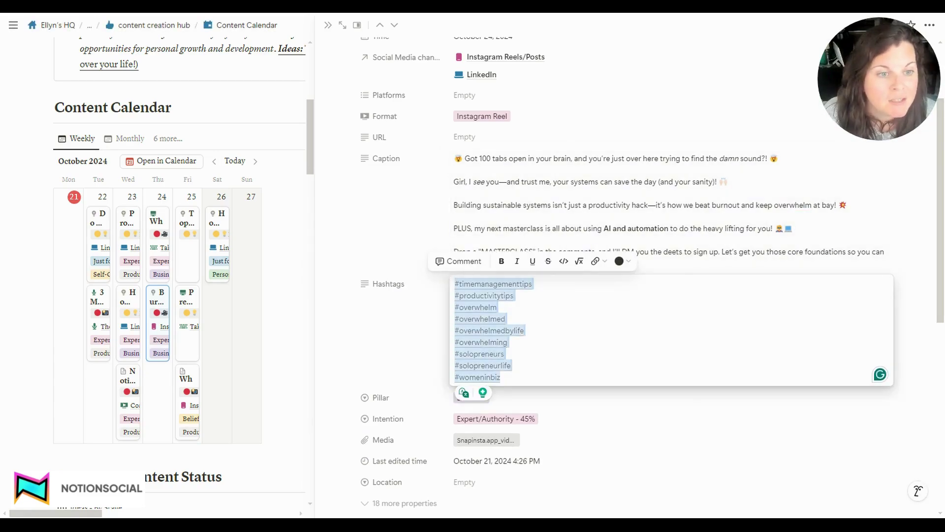
left_click_drag(513, 382, 445, 278)
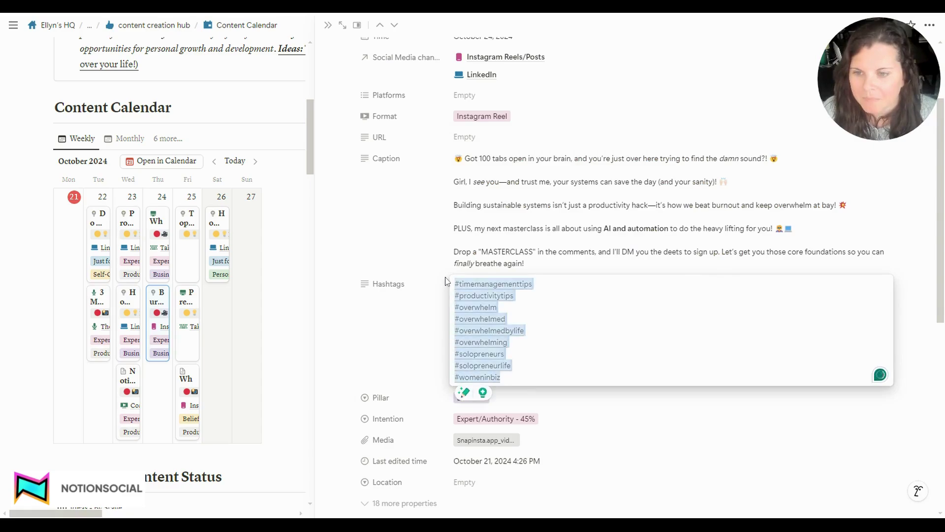
type("#BeatBurnout #OverwhelmToOrganized #SustainableSystems #ProductivityHacks #AIforBusiness #AutomationTips #SystemsThatWork #BrainOverload #MindsetShift #StressManagementTips #Masterclass2024 #WorkLifeBalanceGoals #TimeManagementHacks #SolopreneurLife #EntrepreneurSupport #BusinessAutomation #EfficiencyMatters #MentalClarity #SelfCareForSuccess #SolopreneurSuccess #SystemsAndAutomation #ProductivityCoach #BurnoutRecovery #HighAchieverMindset #BusinessGrowthTips")
left_click(426, 338)
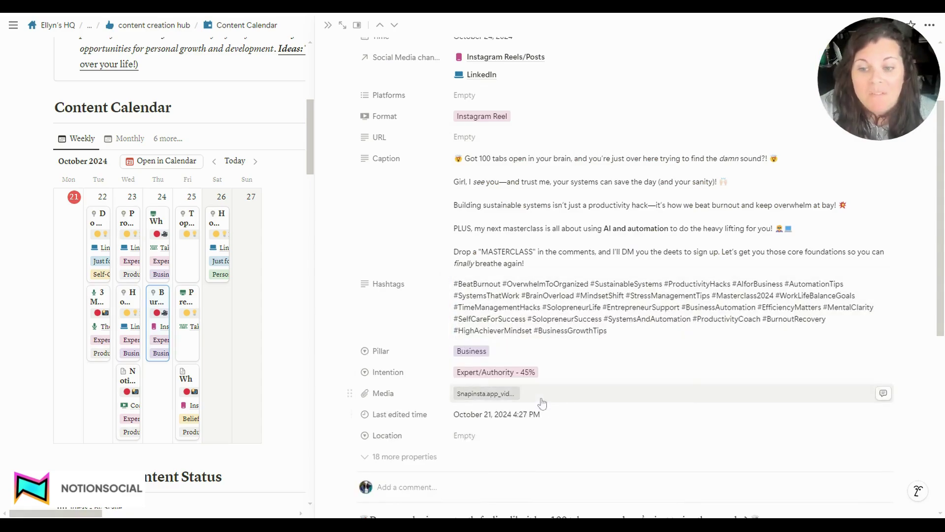
Set the entry's Platforms to IN@coachellyn, TIKTOK@coachellyn and YT@coachellyn
scroll(547, 203, "up", 3)
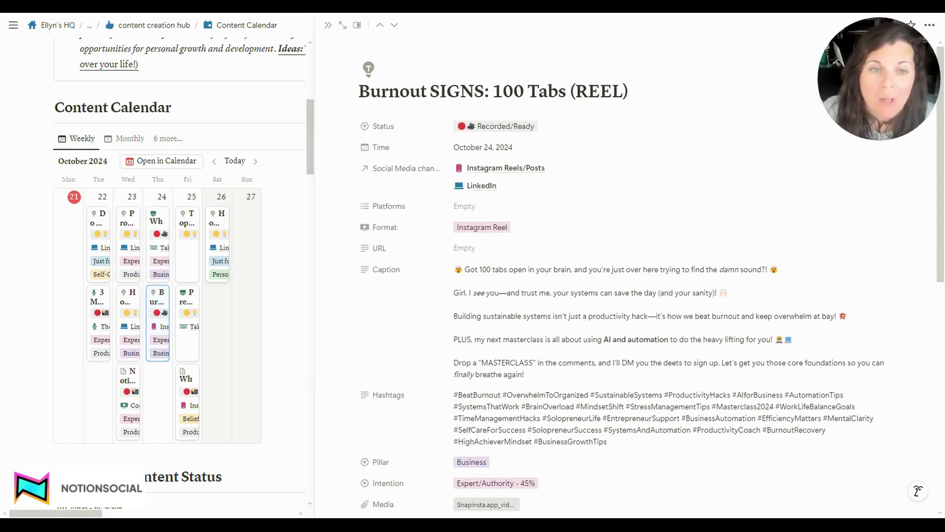
left_click(471, 207)
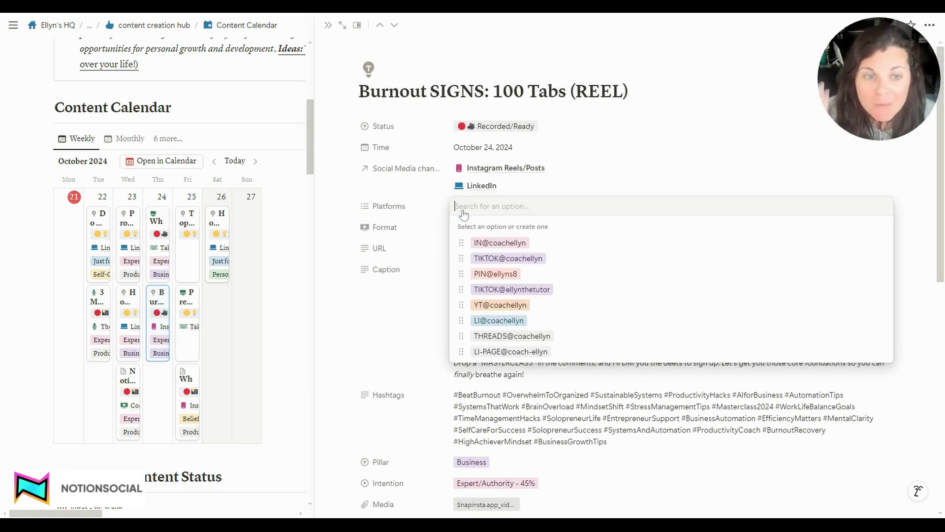
key("Escape")
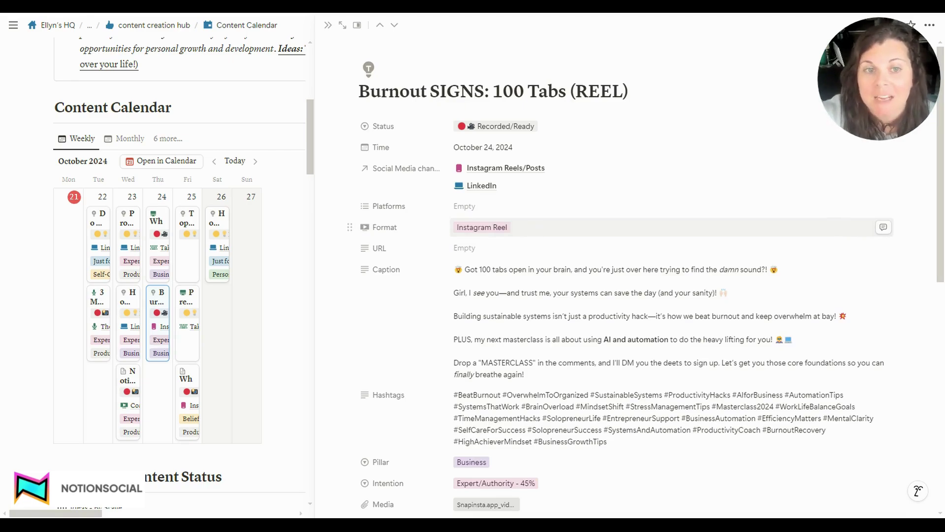
left_click(514, 207)
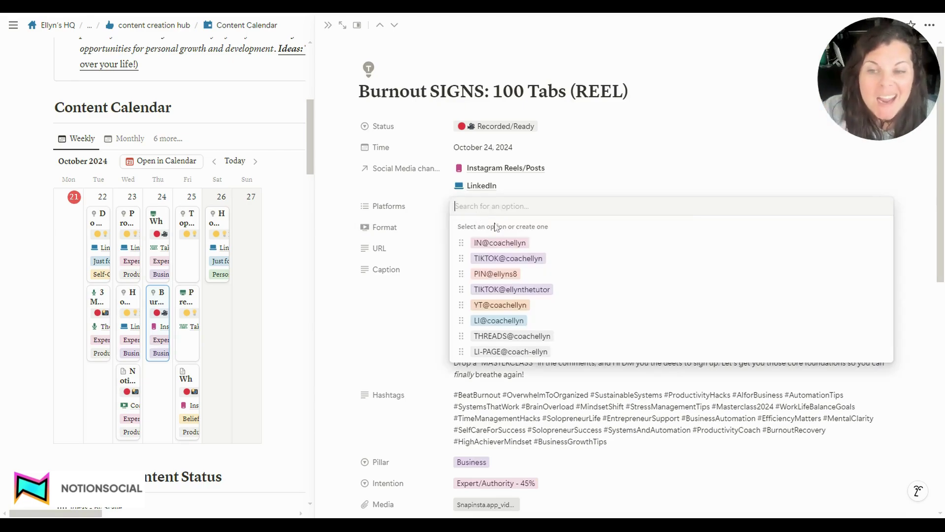
left_click(536, 245)
left_click(559, 260)
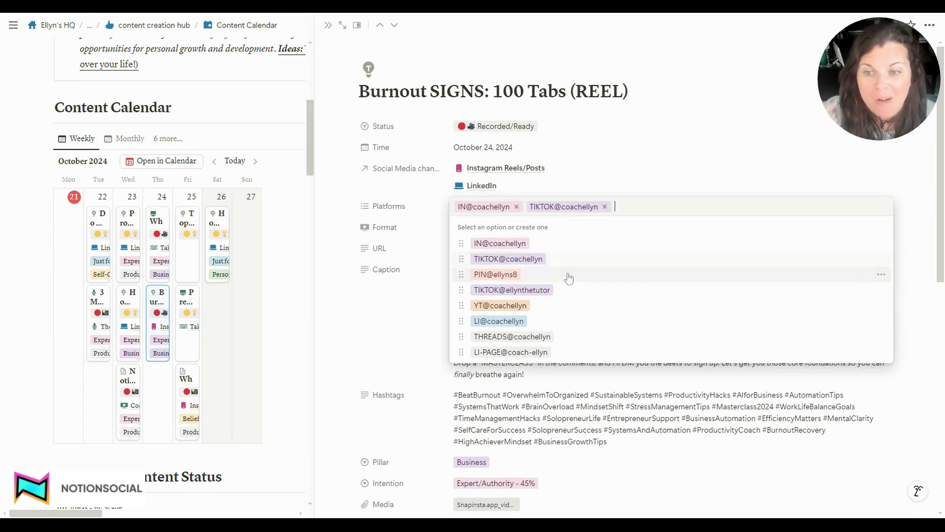
left_click(565, 311)
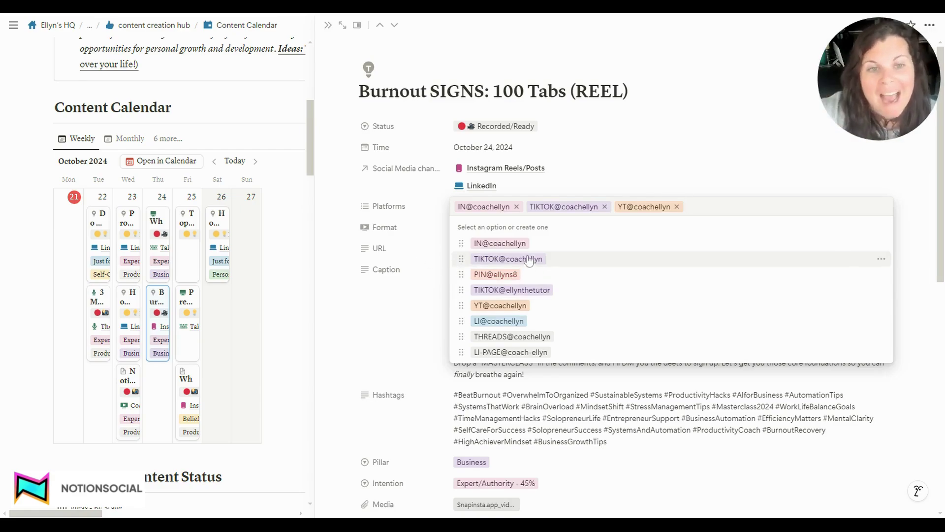
left_click(723, 193)
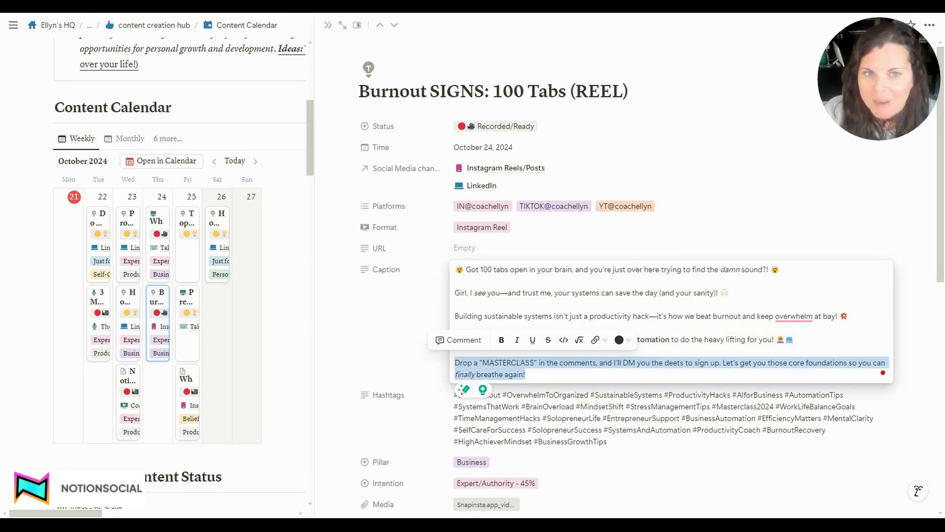
double_click(514, 374)
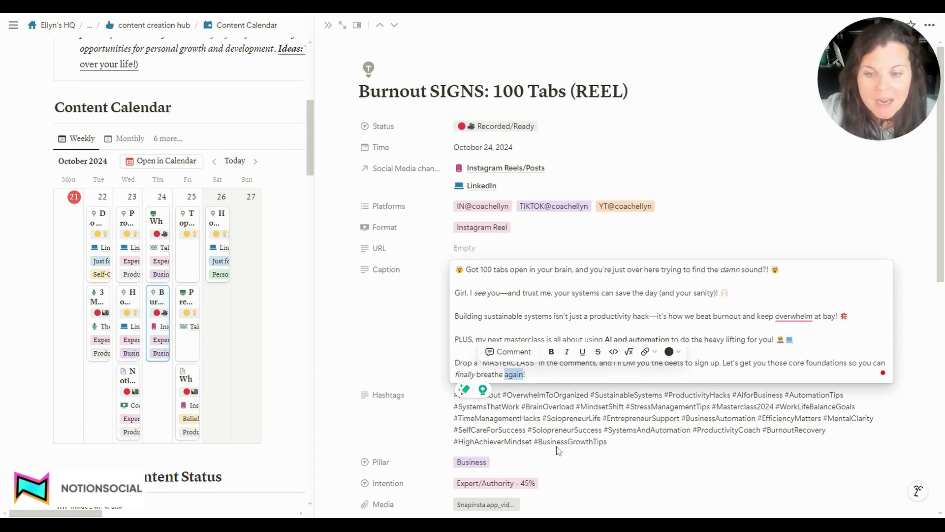
left_click(579, 432)
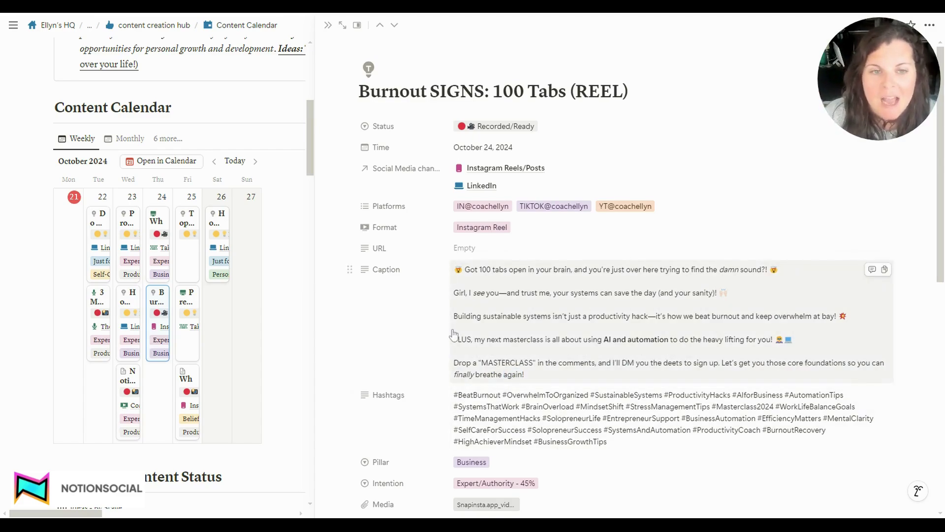
Duplicate the October 24 "Burnout SIGNS: 100 Tabs (REEL)" entry in the weekly calendar
right_click(162, 302)
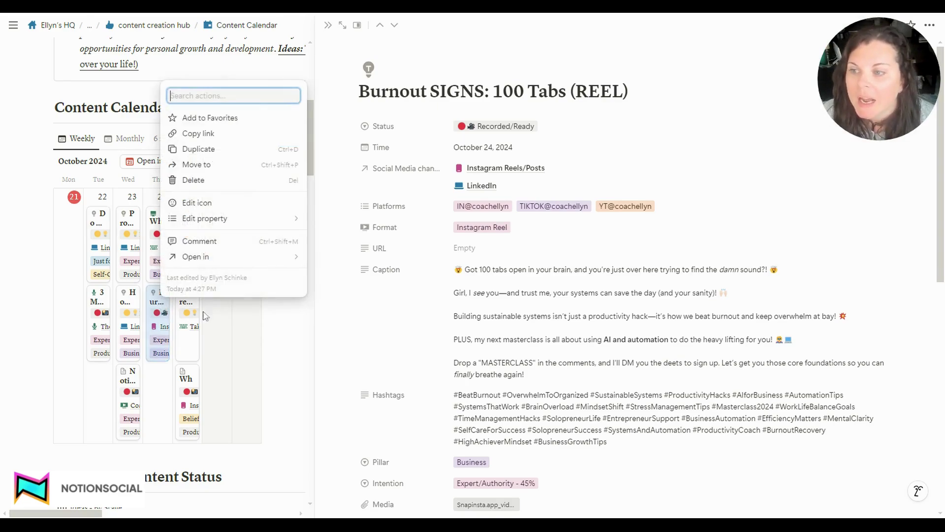
left_click(223, 149)
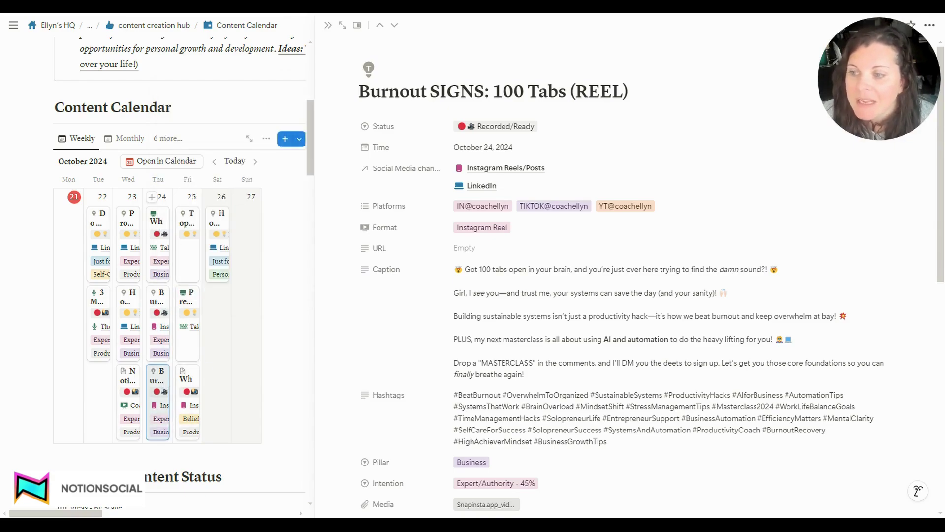
Clear the duplicate's hashtags and change "Drop a" to "Comment" before "MASTERCLASS" in the original entry's caption
left_click(541, 345)
left_click(541, 415)
key("ctrl+a")
key("Escape")
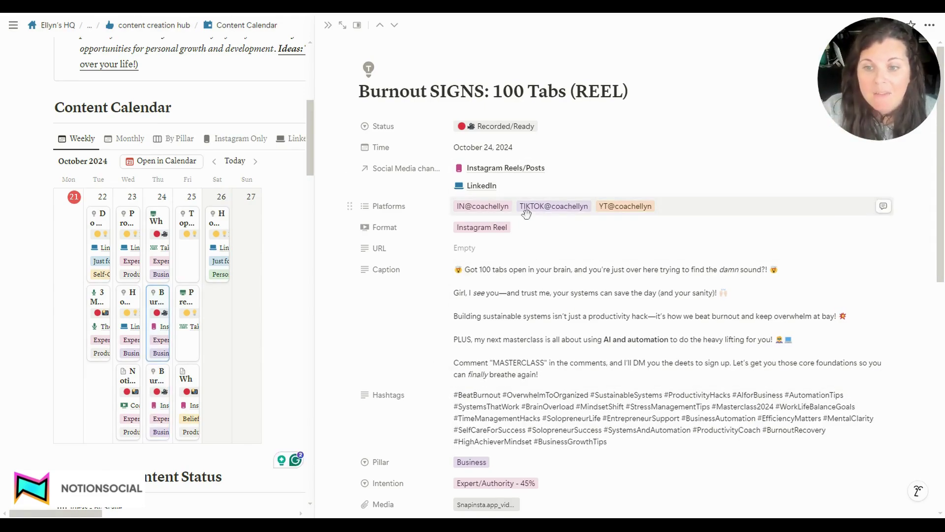
left_click(546, 209)
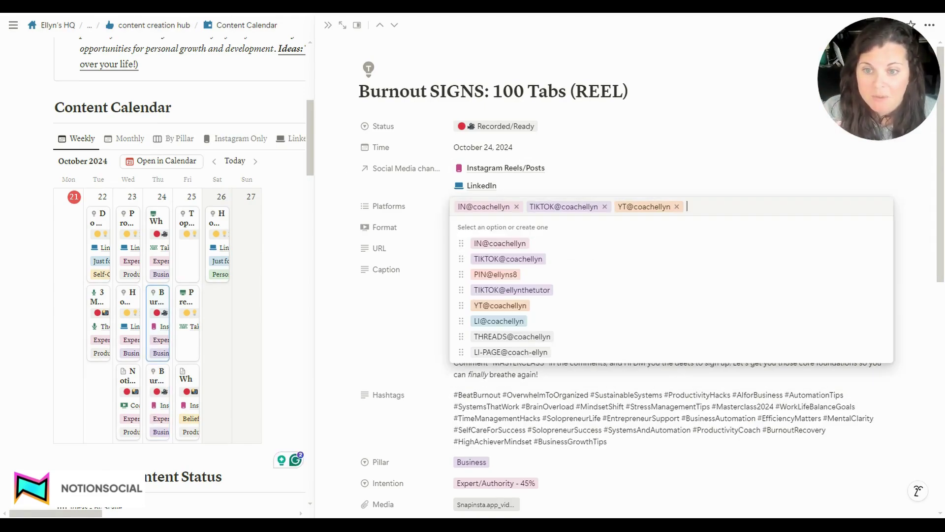
left_click(605, 207)
left_click(589, 206)
left_click(426, 249)
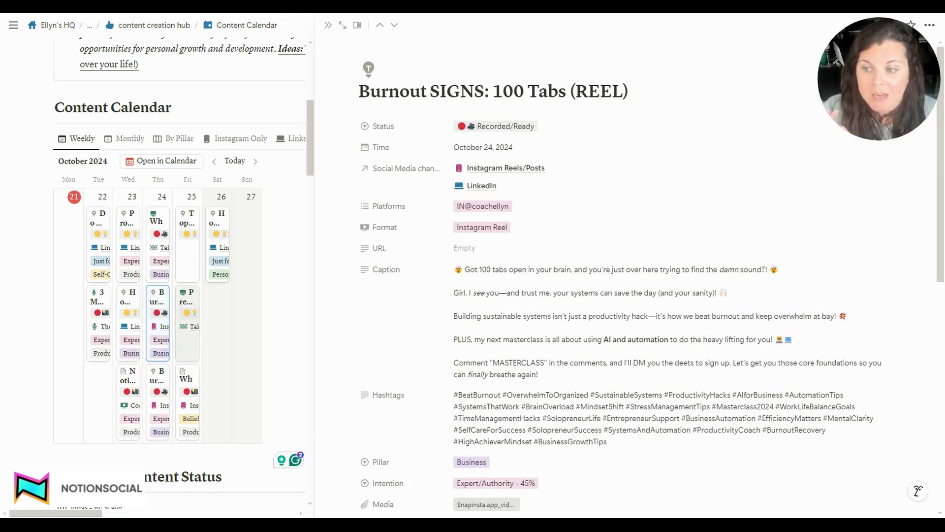
Open the duplicated October 24 entry and remove IN@coachellyn from its Platforms
left_click(162, 382)
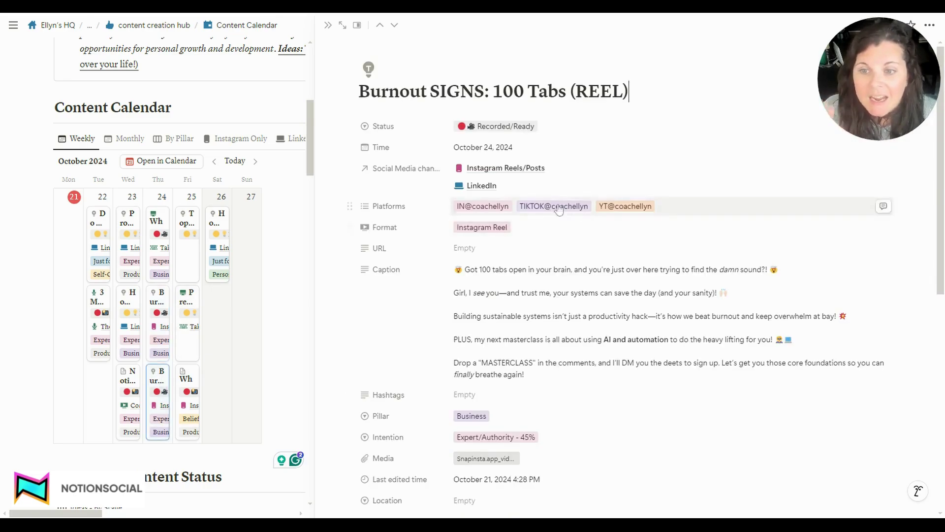
left_click(508, 207)
left_click(516, 207)
left_click(591, 296)
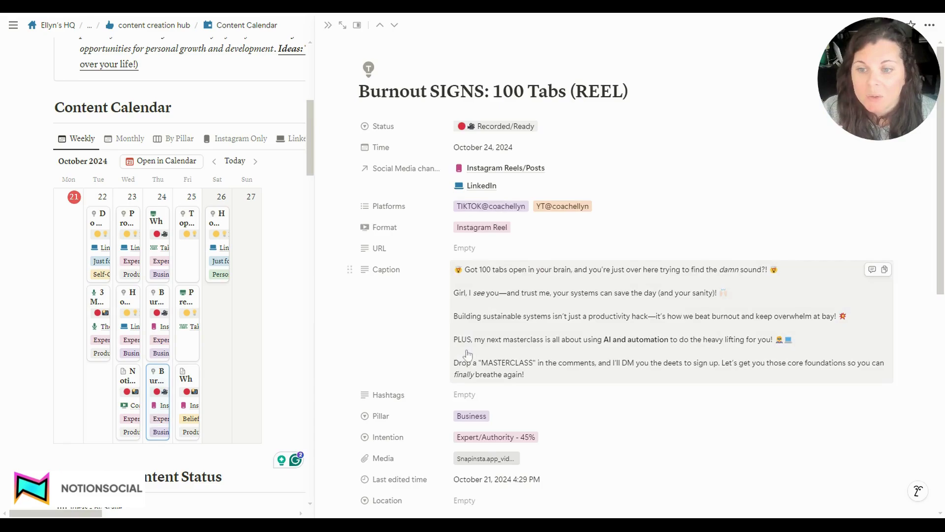
Replace the duplicate caption's "MASTERCLASS" comment and DM wording with "Head to coachellyn.com/masterclasss to register!", putting the closing sentence in its own paragraph
left_click_drag(455, 363, 608, 362)
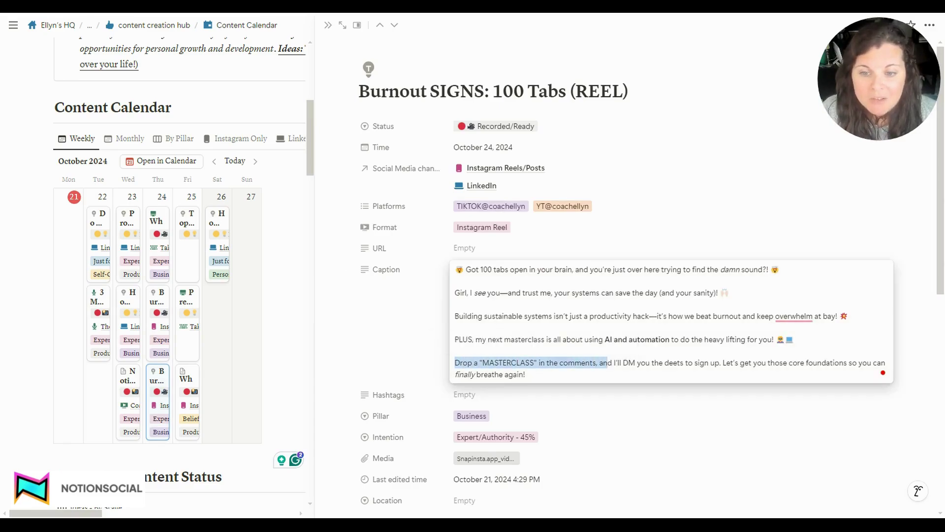
type("Head to coa")
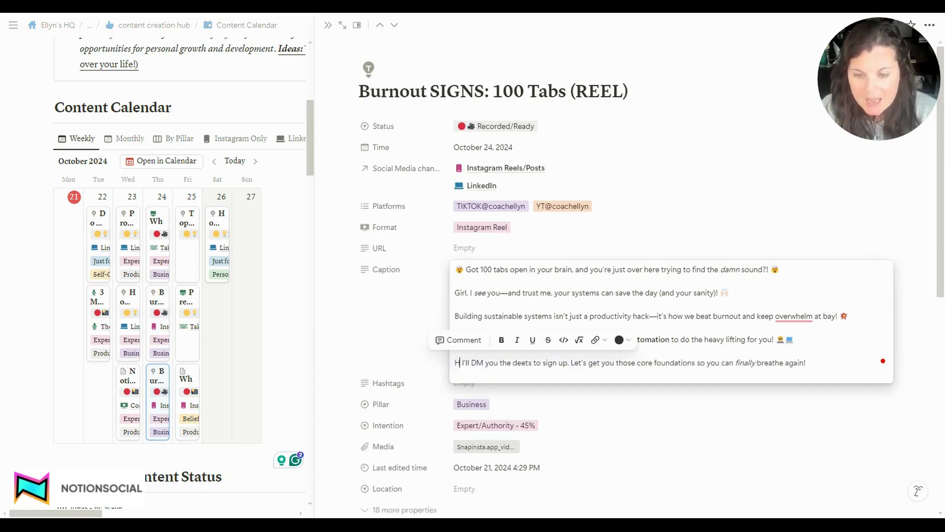
type("chellyn.com/mastt")
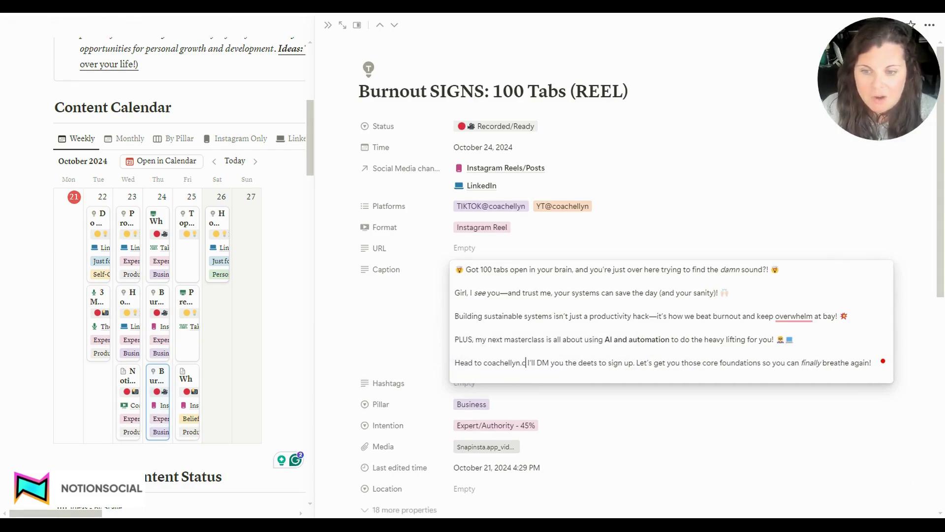
type("erclass")
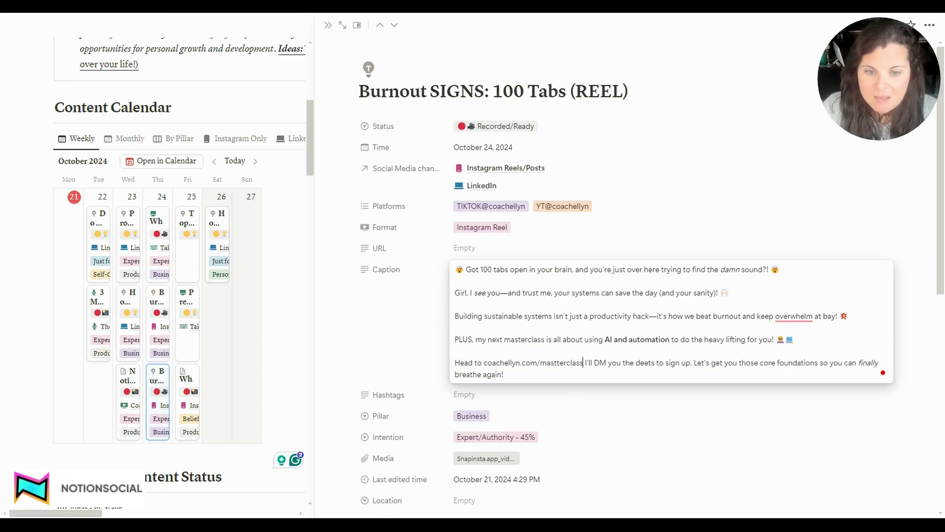
key("BackSpace")
key("BackSpace")
key("BackSpace")
key("BackSpace")
key("BackSpace")
key("BackSpace")
key("BackSpace")
key("BackSpace")
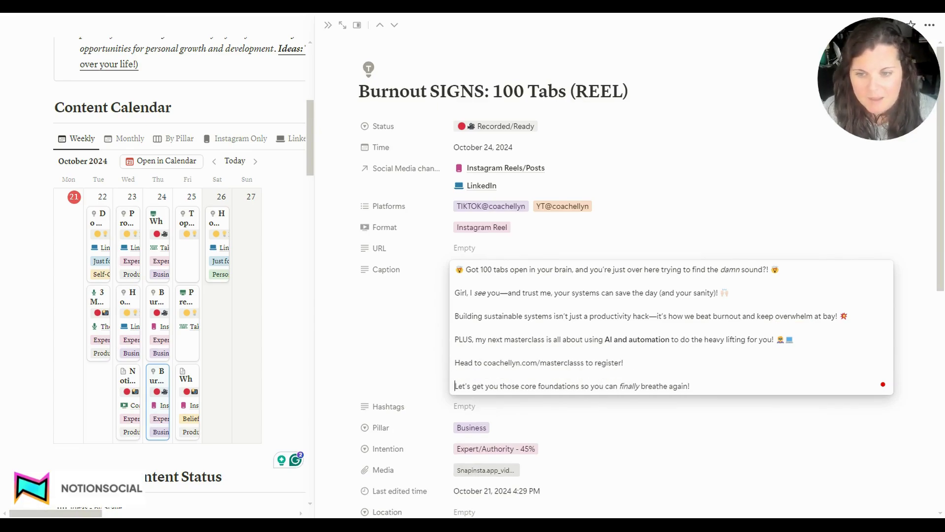
key("Escape")
scroll(472, 310, "down", 1)
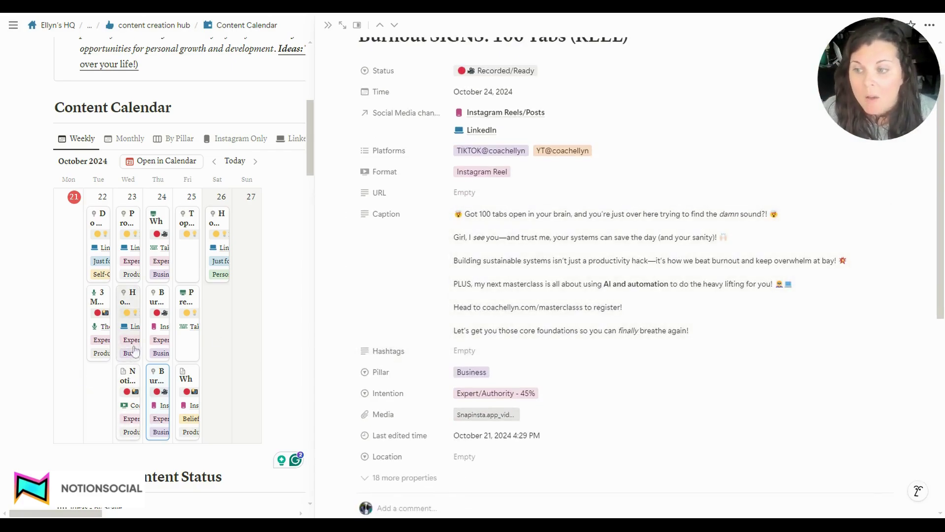
Add an 8:00 AM time to the original Instagram entry's October 24 date and set its status to Done
left_click(164, 307)
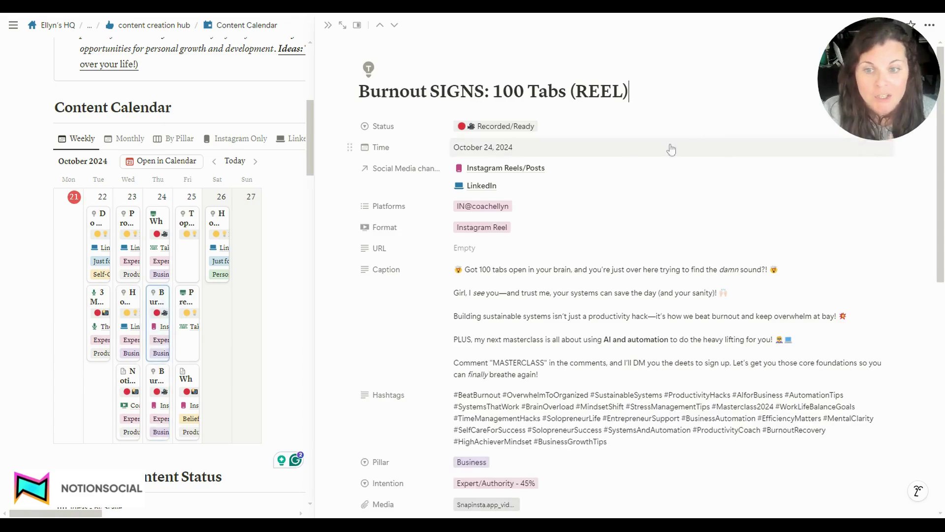
left_click(541, 156)
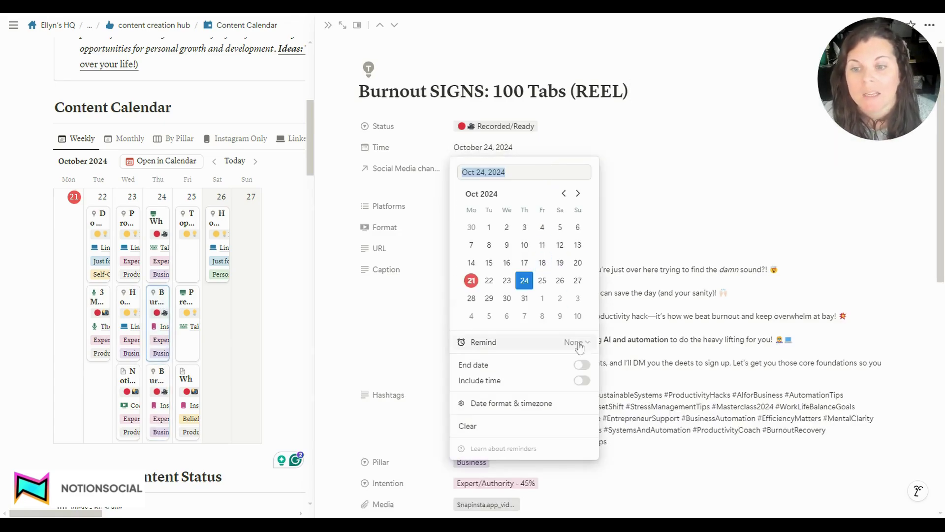
left_click(582, 380)
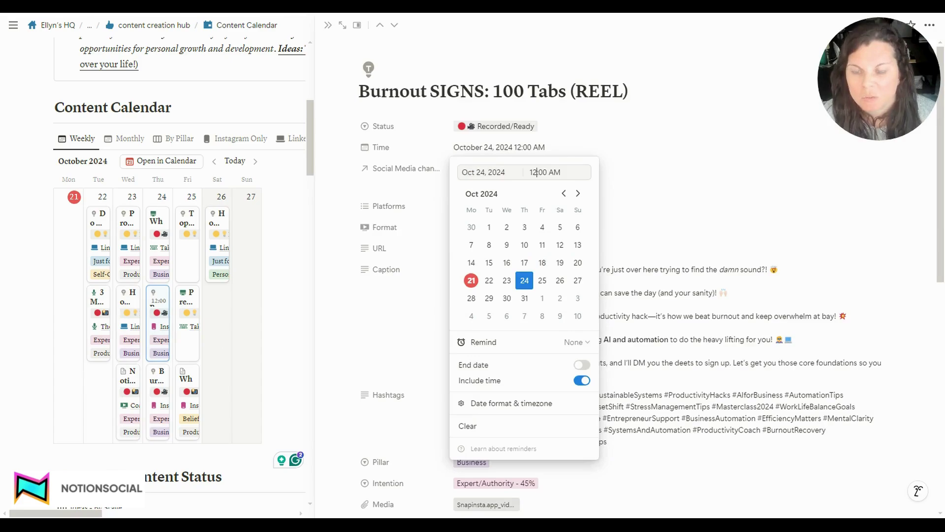
type("8:00 AM")
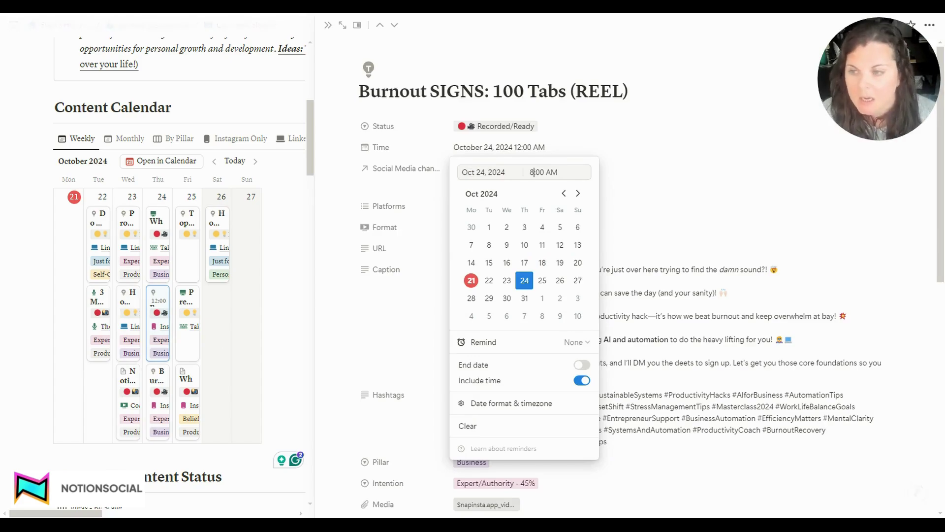
left_click(423, 217)
scroll(497, 423, "down", 1)
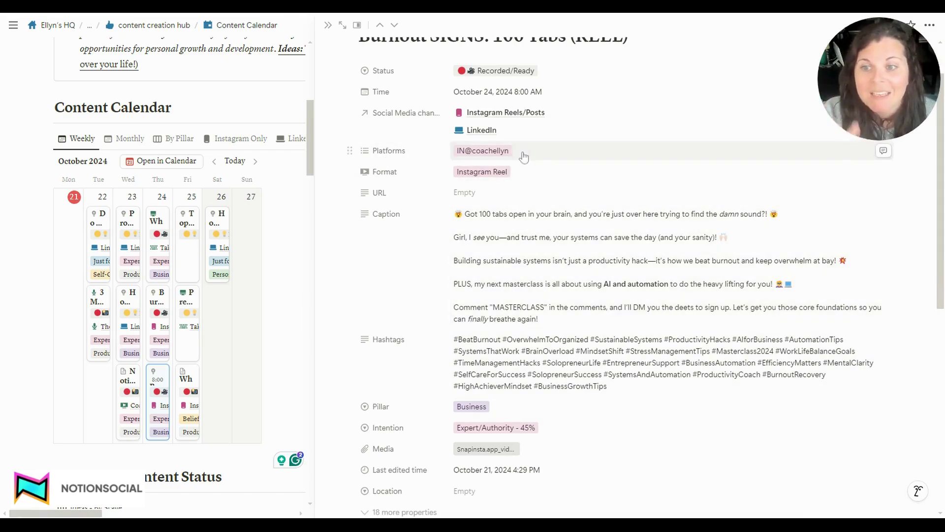
left_click(539, 74)
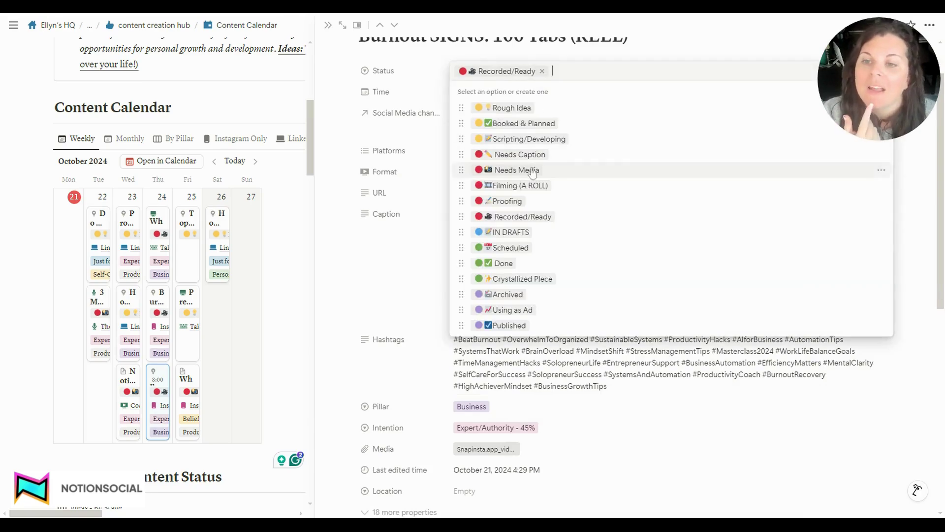
left_click(487, 263)
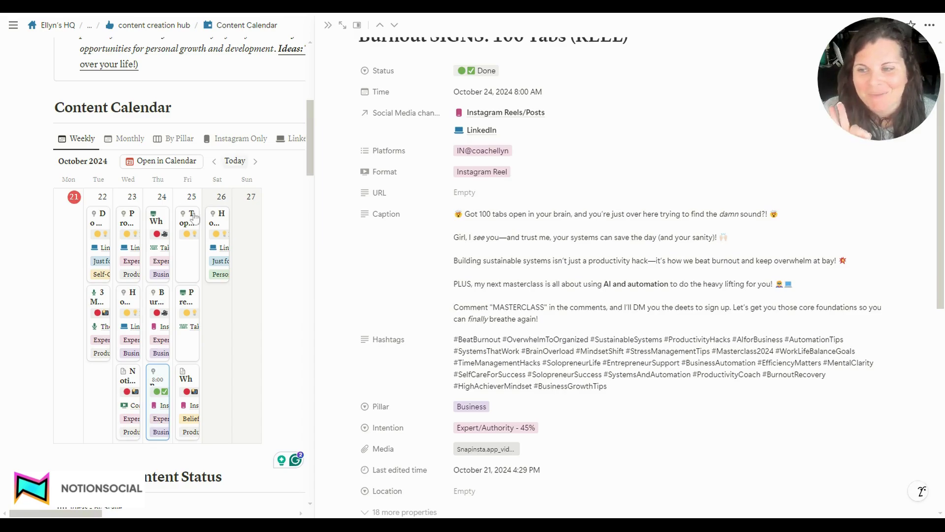
Add an 8:00 AM time to the TikTok and YouTube duplicate's October 24 date and set its status to Scheduled
left_click(158, 300)
left_click(498, 148)
key("BackSpace")
key("BackSpace")
type("8")
left_click(408, 217)
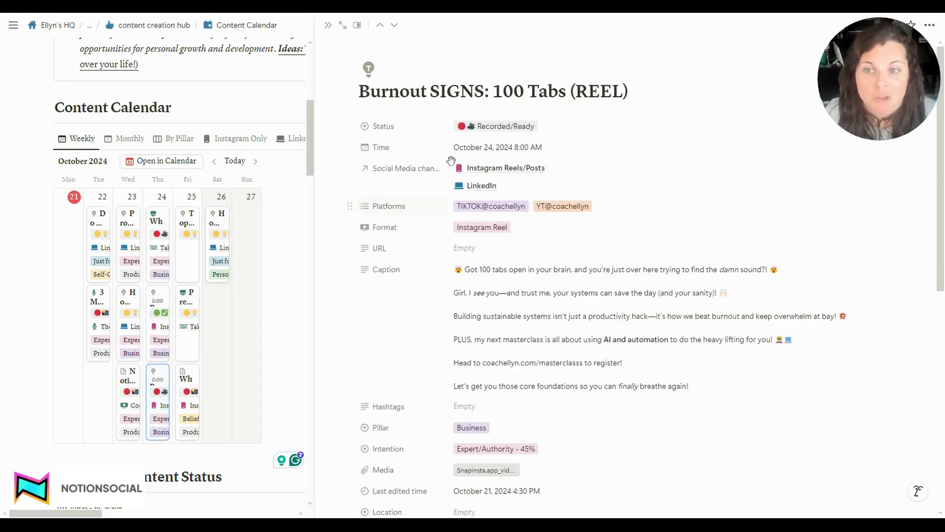
left_click(485, 127)
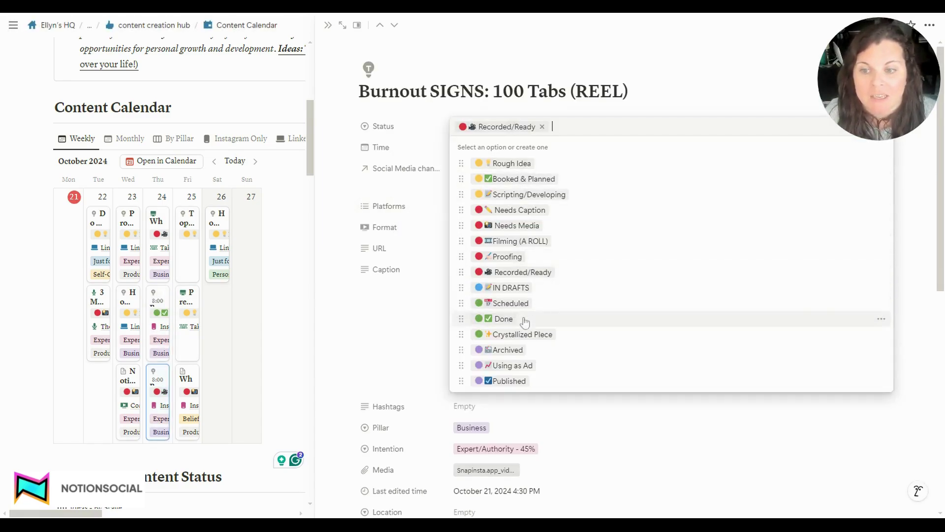
left_click(511, 302)
key("Escape")
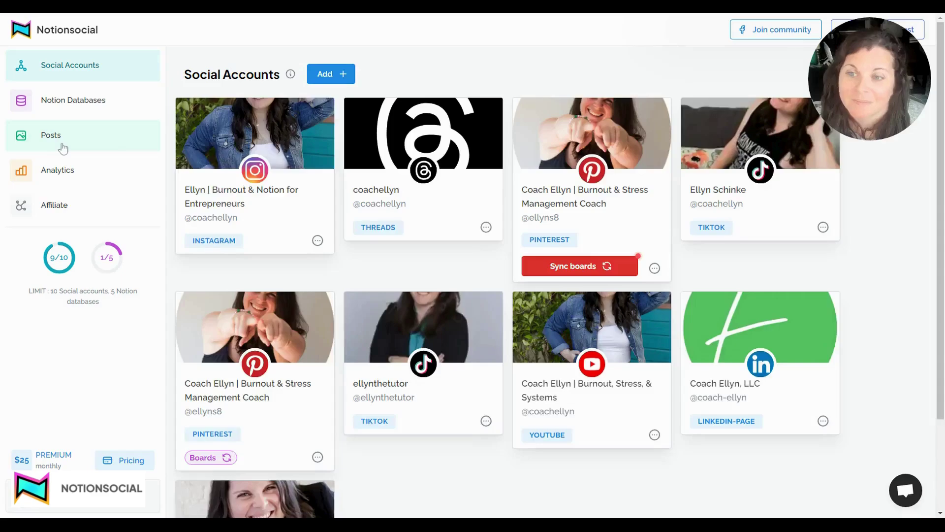
Switch to Notionsocial and open its Posts page
left_click(55, 136)
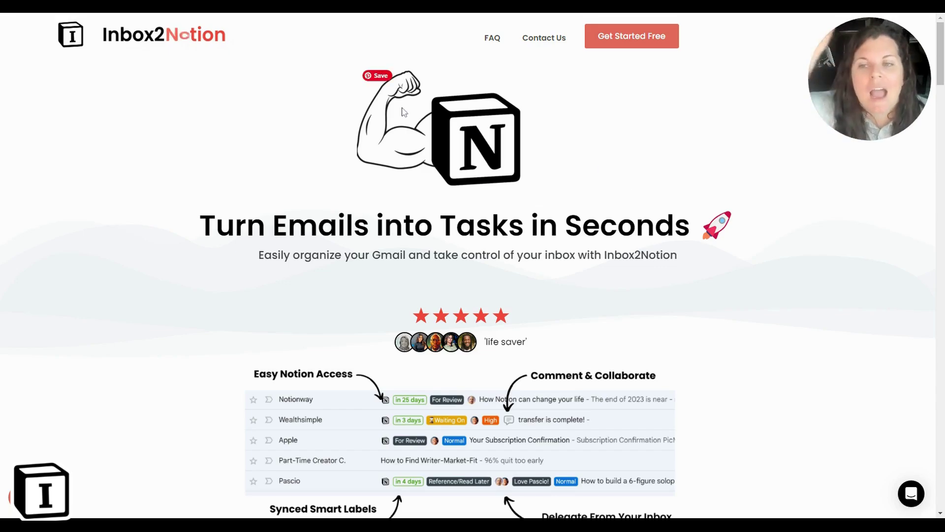
Review the Inbox2Notion website's feature overview and open the extension's Chrome Web Store listing from the Get Started page
scroll(591, 165, "down", 2)
scroll(477, 155, "down", 3)
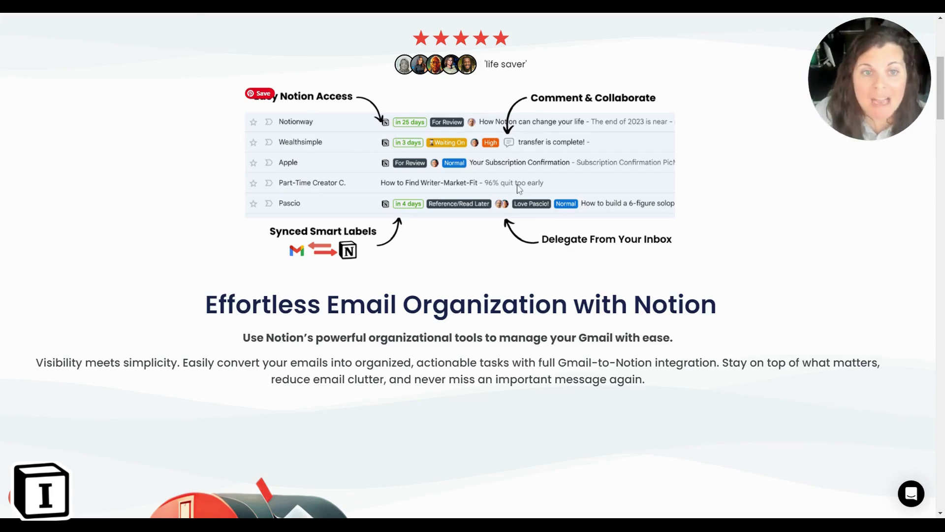
scroll(527, 207, "down", 3)
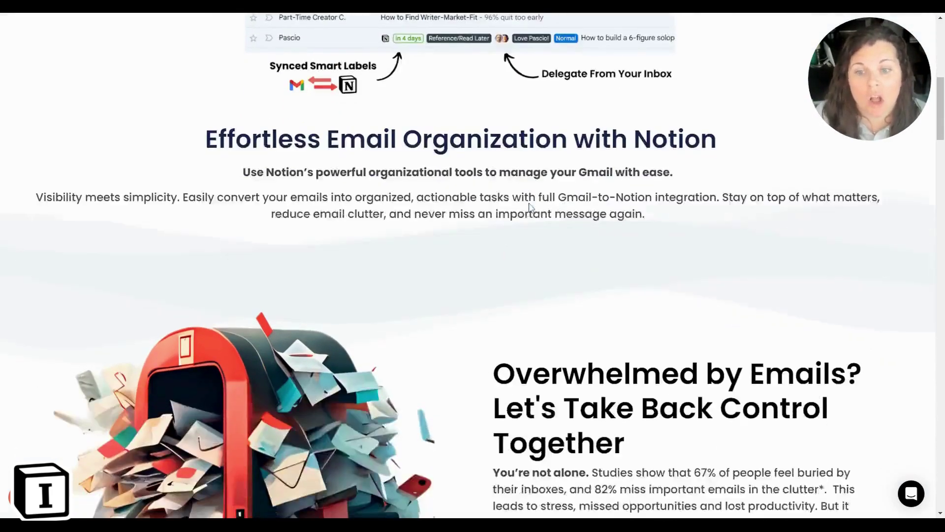
scroll(541, 196, "up", 3)
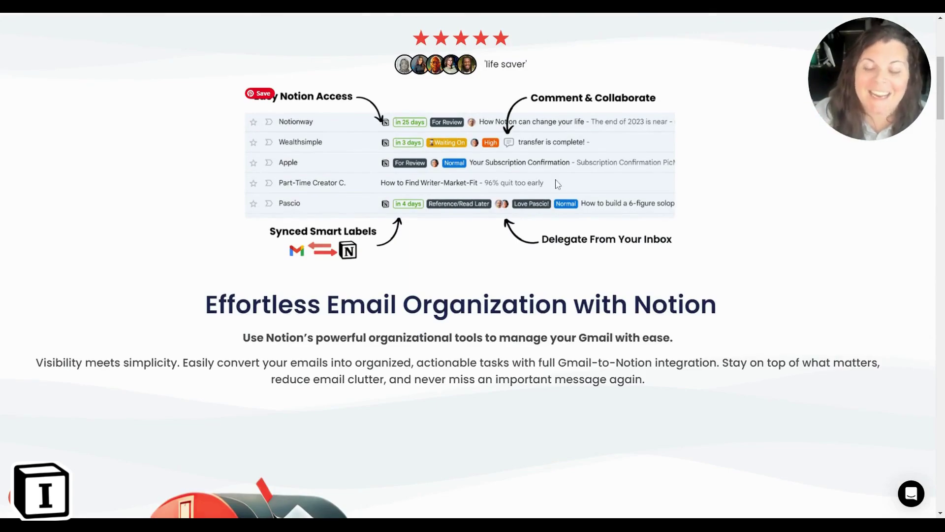
scroll(556, 184, "down", 15)
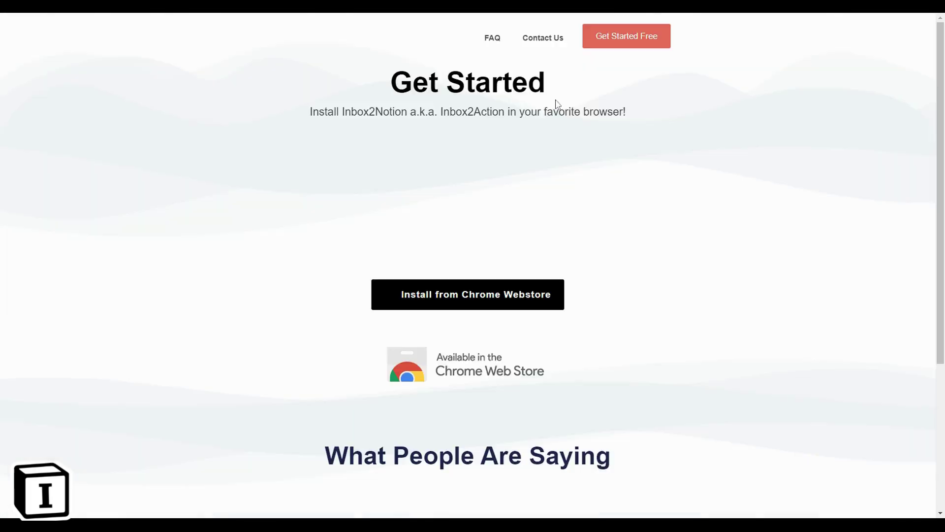
left_click(460, 294)
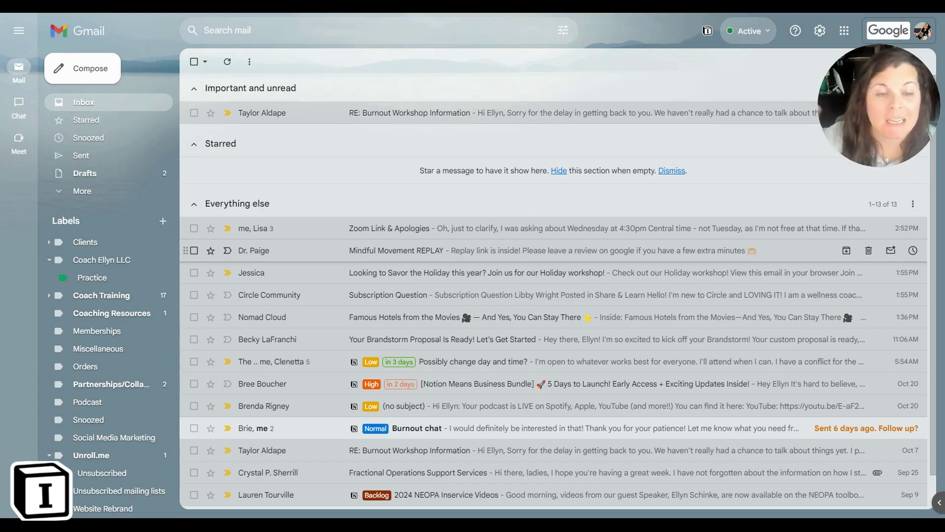
In Gmail, start saving the Brandstorm proposal email to Notion, with a subject about responding to the sender re: Brandstorm
left_click(377, 342)
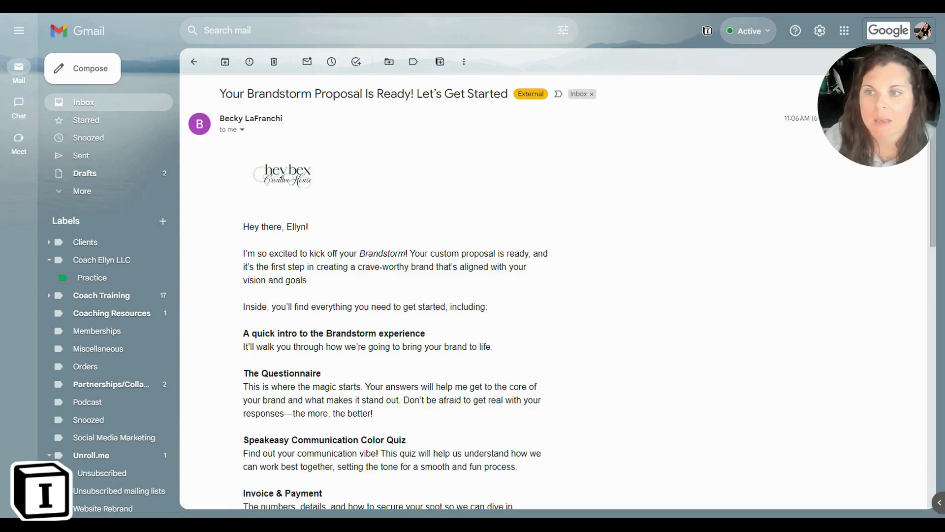
left_click(441, 63)
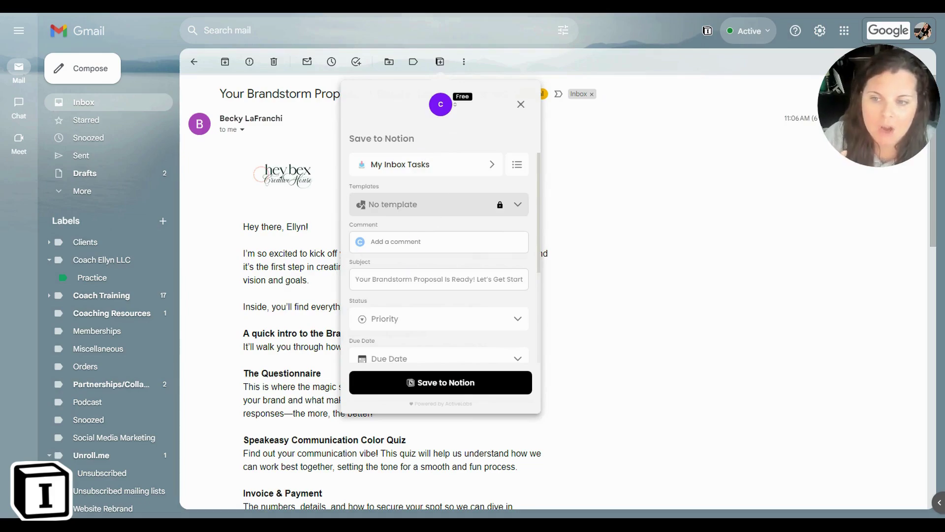
triple_click(403, 279)
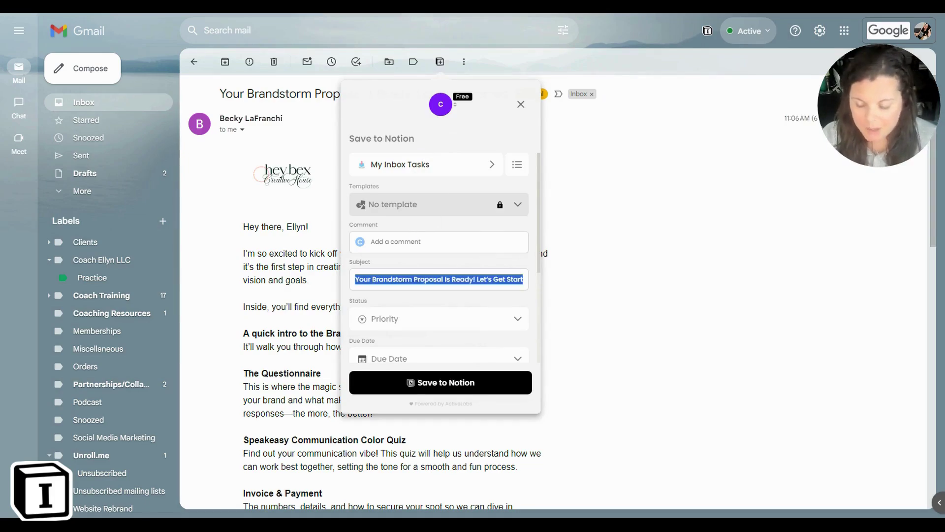
type("Respond")
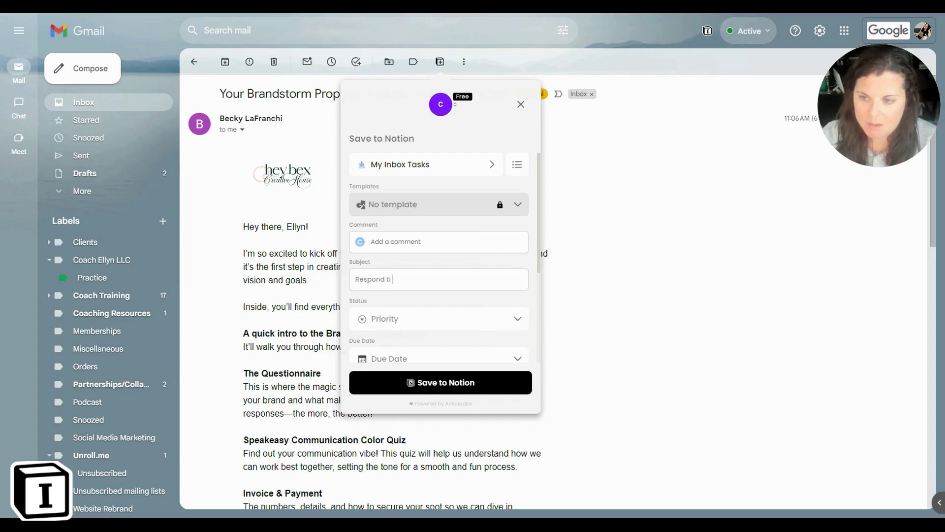
type(" to Becky re: Brandstrom")
key("BackSpace")
key("BackSpace")
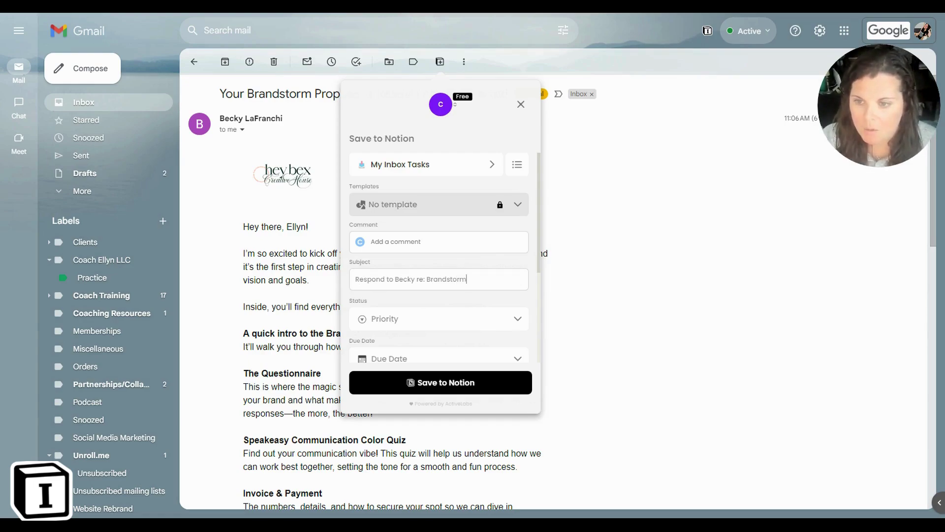
Give the task Normal priority and an October 23, 2024 due date, and save it to Notion
left_click(444, 321)
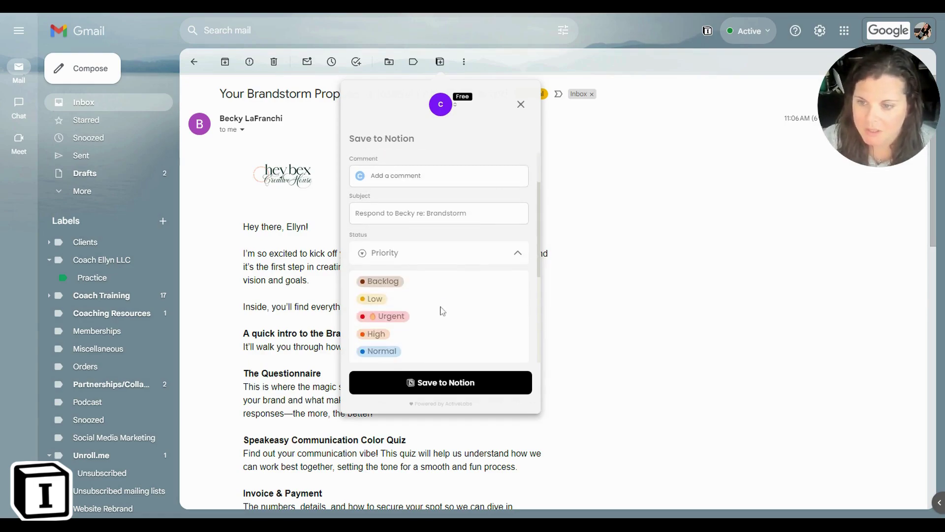
left_click(391, 351)
left_click(453, 295)
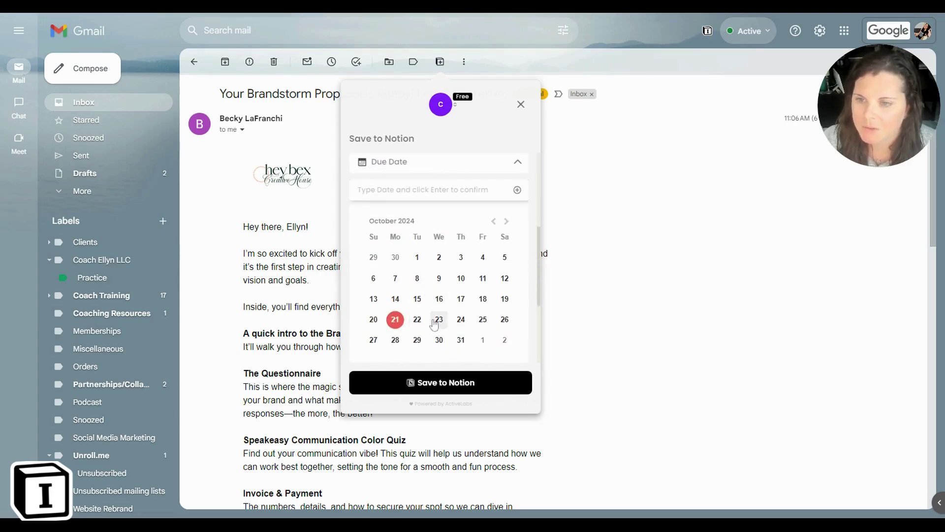
left_click(439, 319)
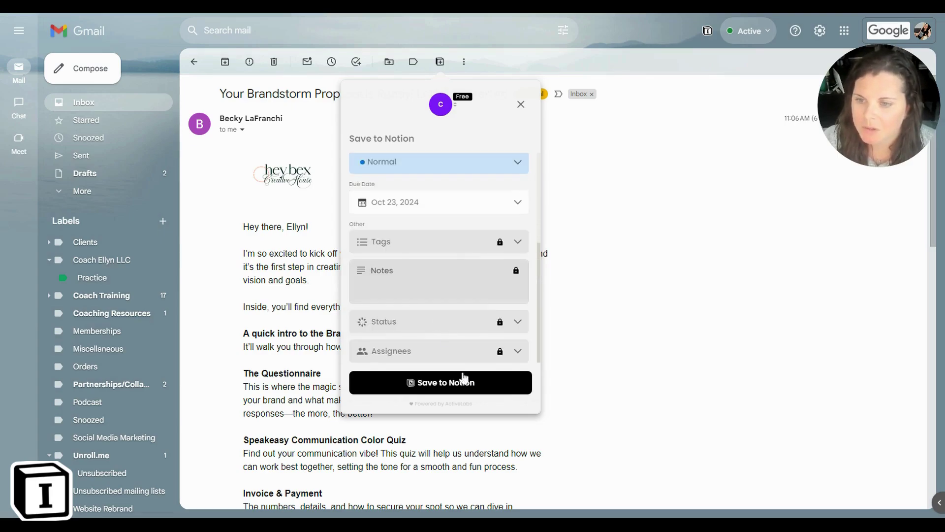
left_click(411, 384)
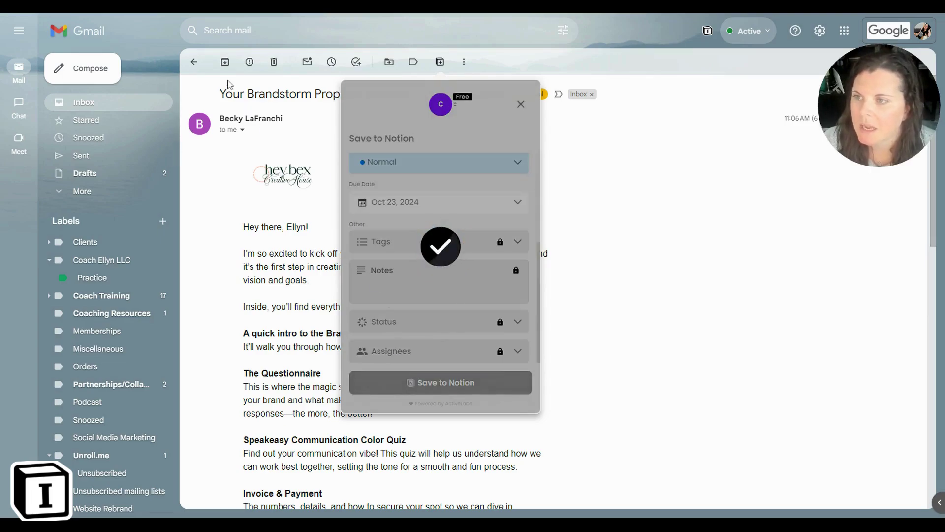
Return to the inbox and check the Notion priority and due-date labels on the saved emails
left_click(197, 69)
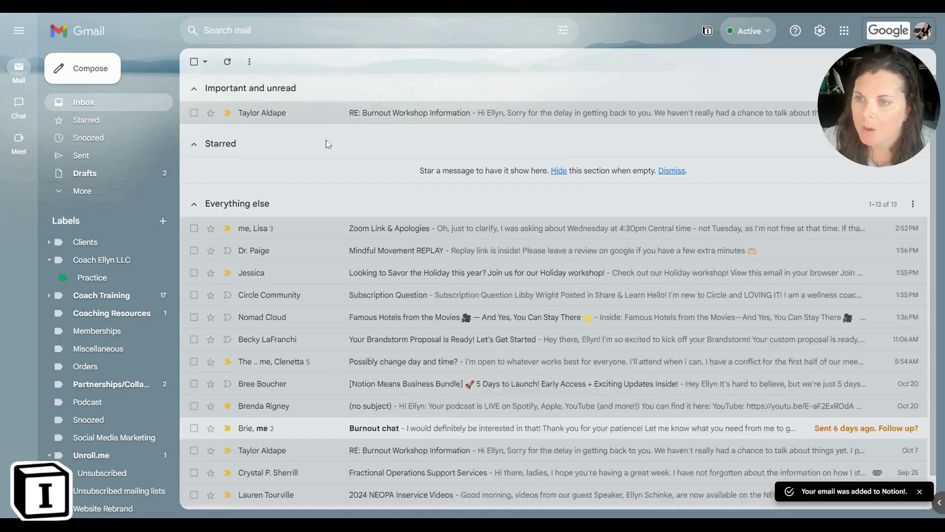
scroll(311, 235, "down", 1)
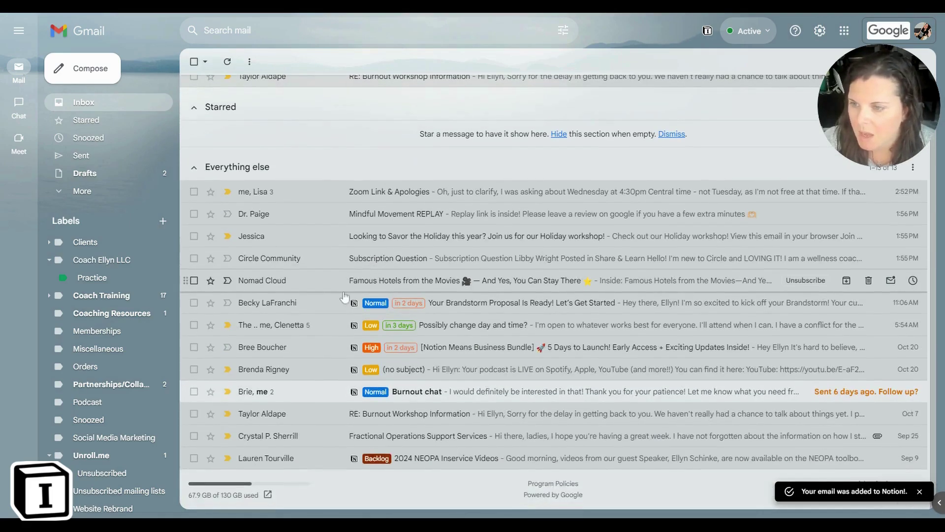
scroll(311, 234, "up", 1)
Start saving the important Burnout Workshop Information email to Notion, with the sender's surname followed by "Brunout Workshop BU" as subject
left_click(369, 112)
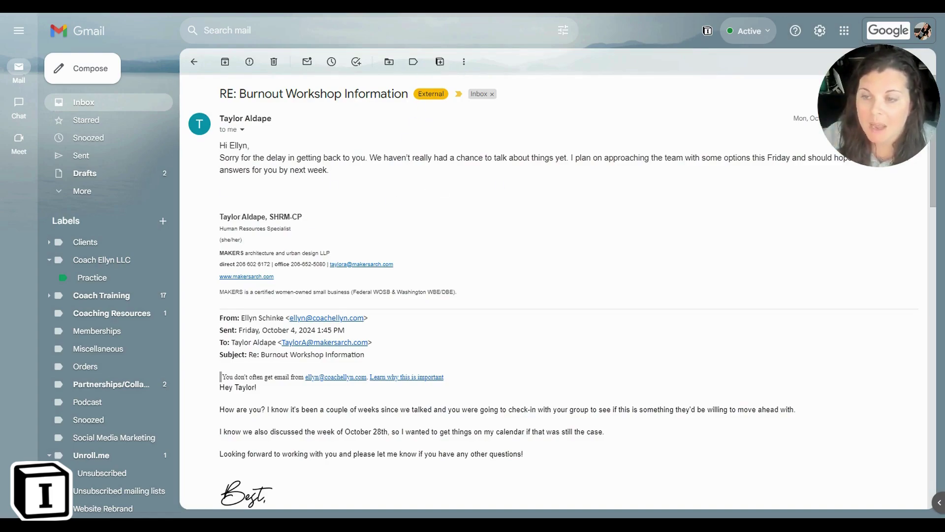
left_click(442, 63)
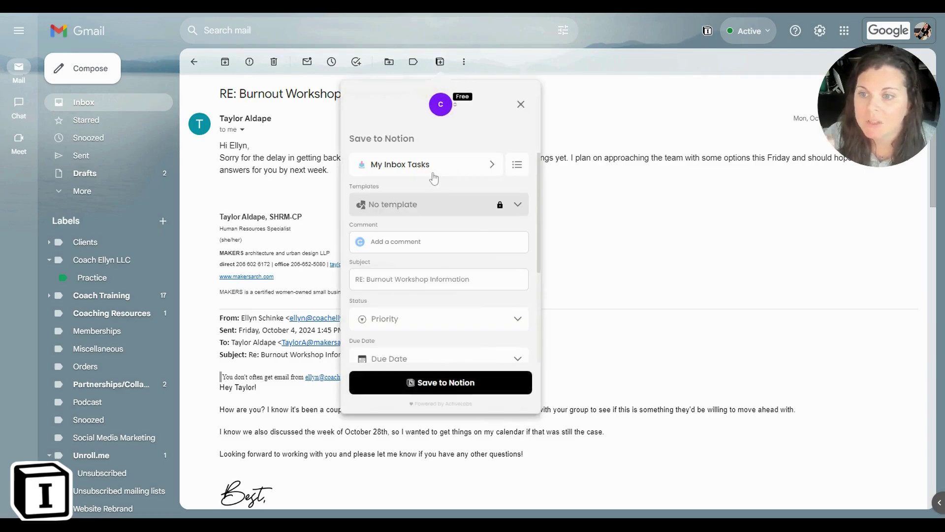
triple_click(413, 279)
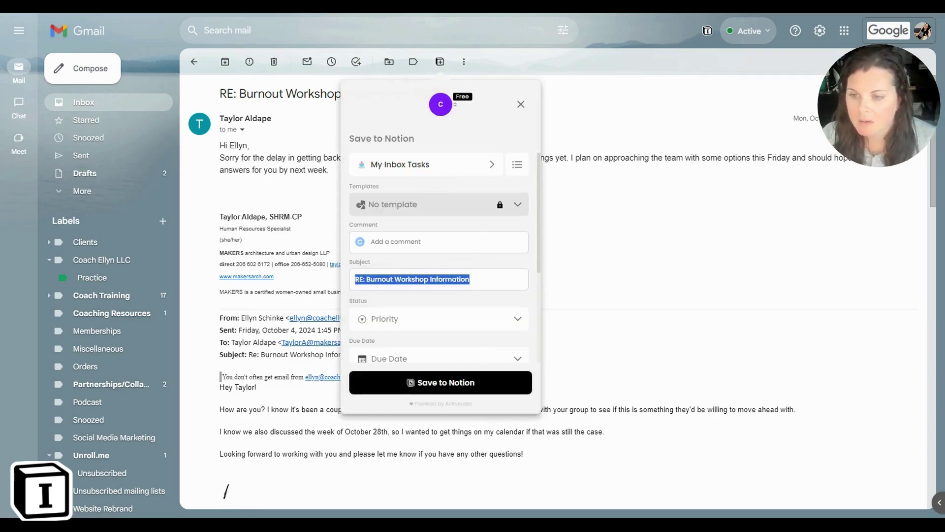
type("Aldape")
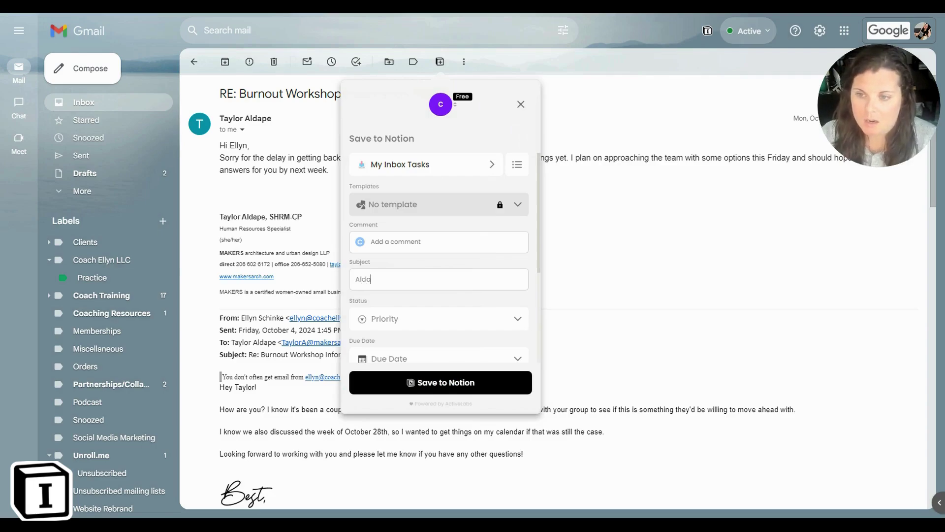
type(" Brunout Workshop BU")
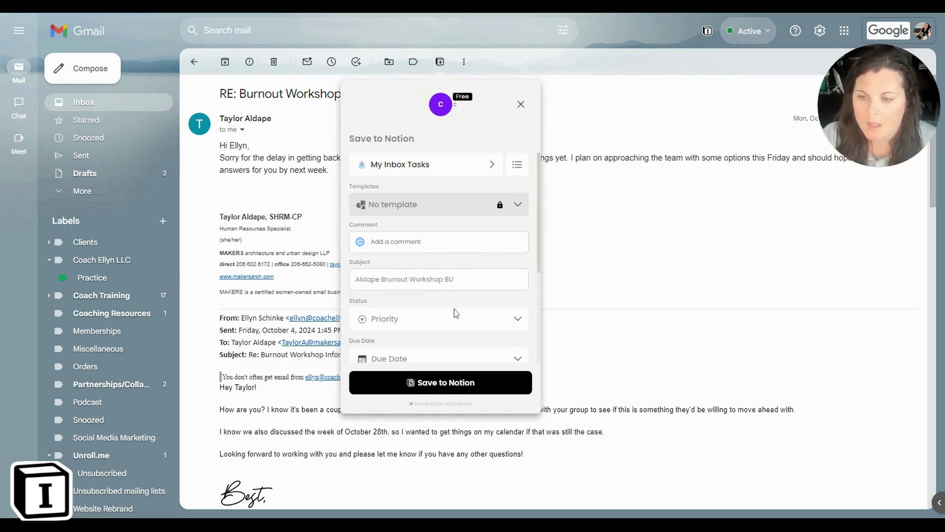
Give the workshop task Urgent priority and an October 28, 2024 due date, and save it to Notion
left_click(473, 323)
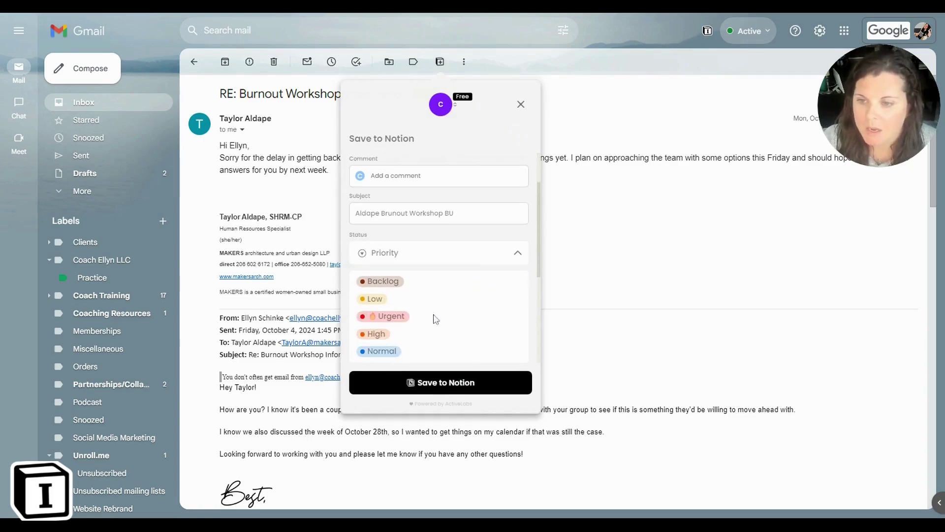
left_click(416, 319)
scroll(426, 298, "down", 1)
scroll(426, 298, "down", 1)
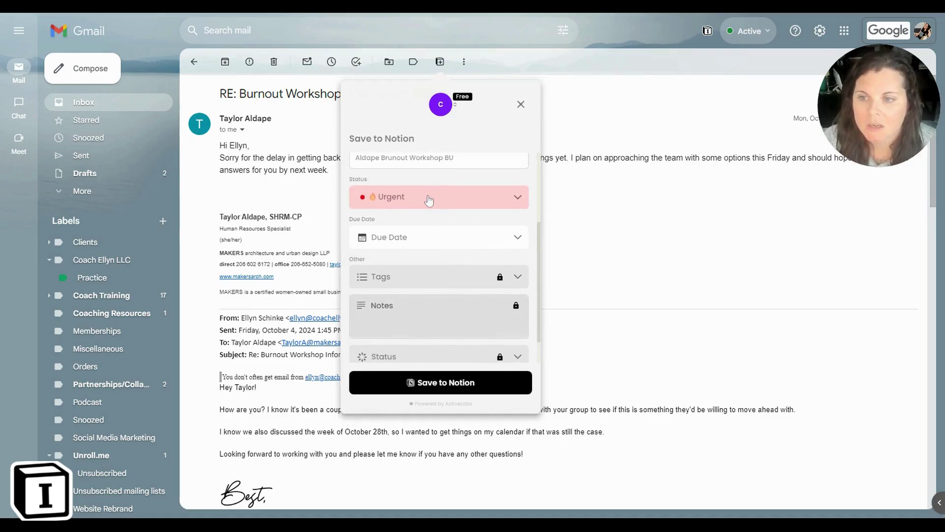
left_click(449, 241)
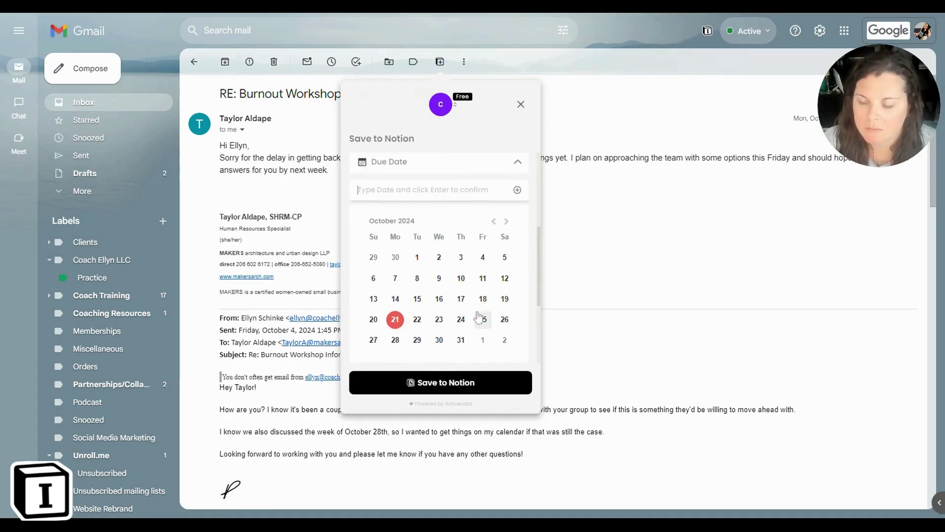
left_click(396, 341)
left_click(424, 386)
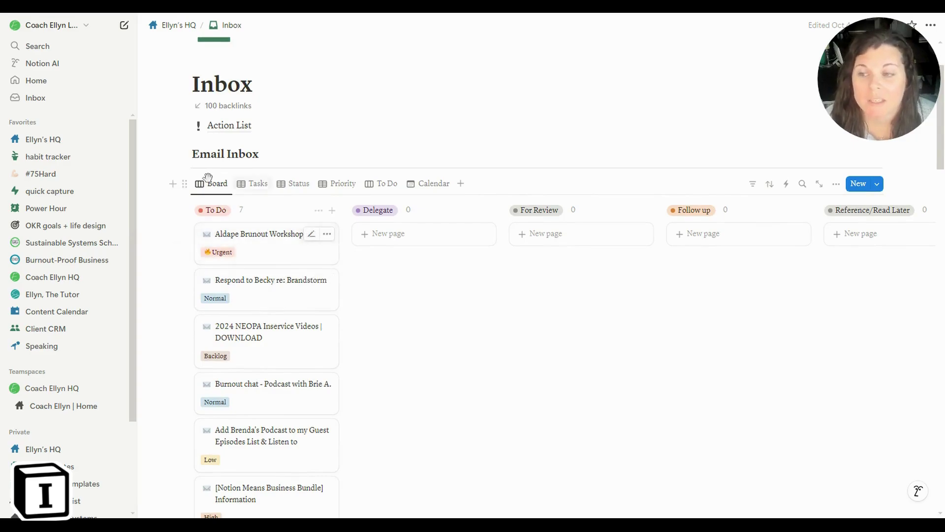
On Notion's Email Inbox board, move the Urgent workshop card to Follow up and the 2024 NEOPA Inservice Videos card to Reference/Read Later
scroll(220, 228, "down", 1)
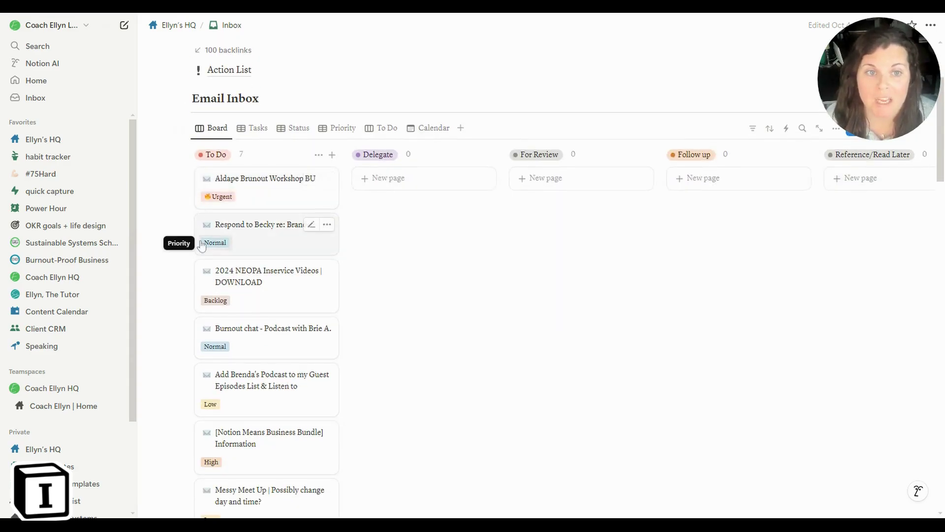
scroll(288, 216, "up", 1)
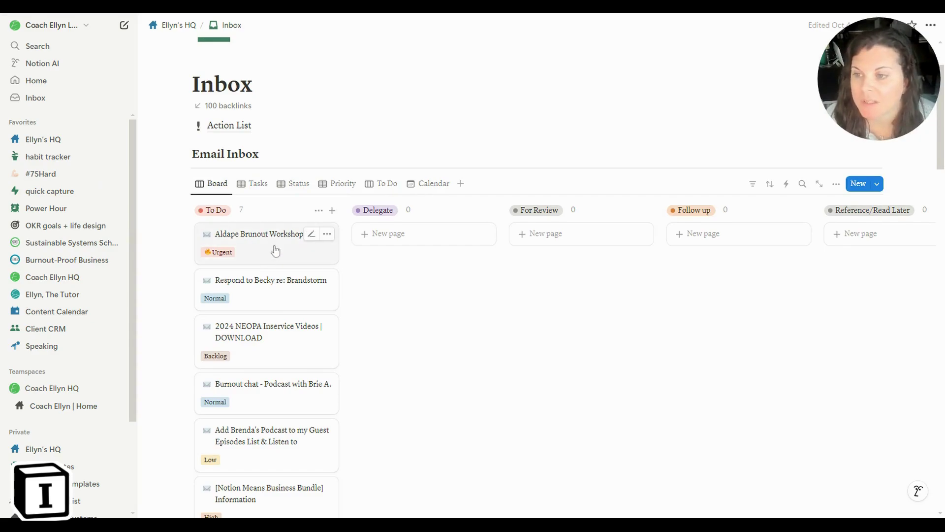
left_click_drag(274, 249, 729, 230)
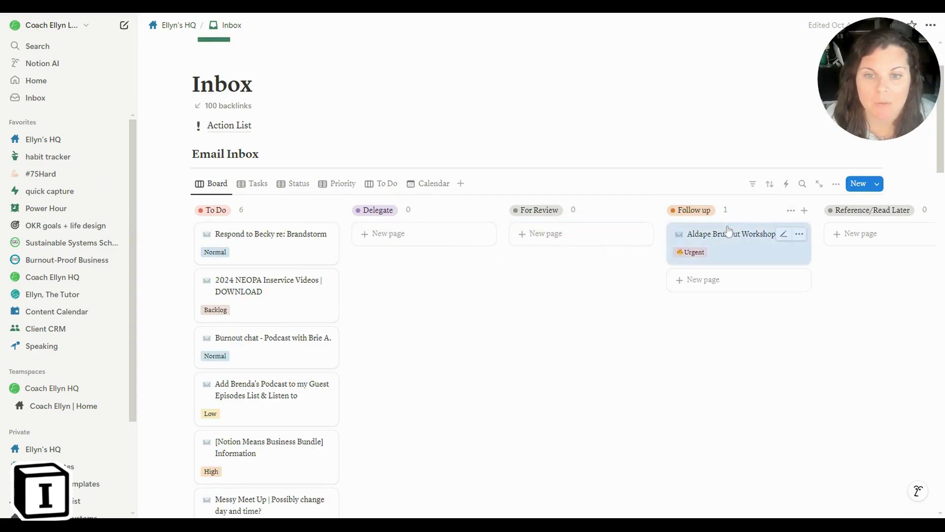
mouse_move(260, 250)
left_mouse_down()
mouse_move(468, 247)
mouse_move(570, 235)
mouse_move(474, 235)
mouse_move(582, 229)
mouse_move(348, 213)
mouse_move(261, 240)
left_mouse_up()
left_click_drag(263, 315, 881, 236)
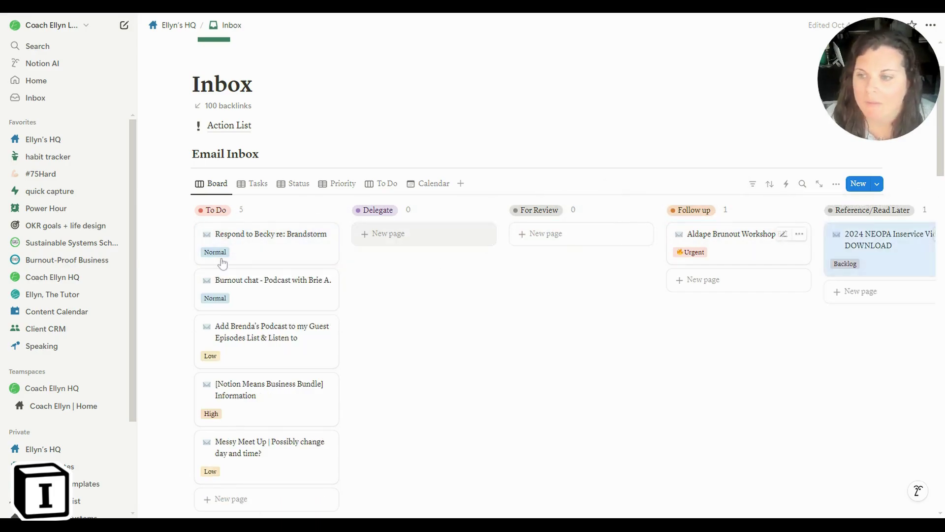
Move the Burnout chat podcast card to Follow up and the Low-priority guest episodes podcast card to Reference/Read Later
left_click_drag(252, 294, 851, 236)
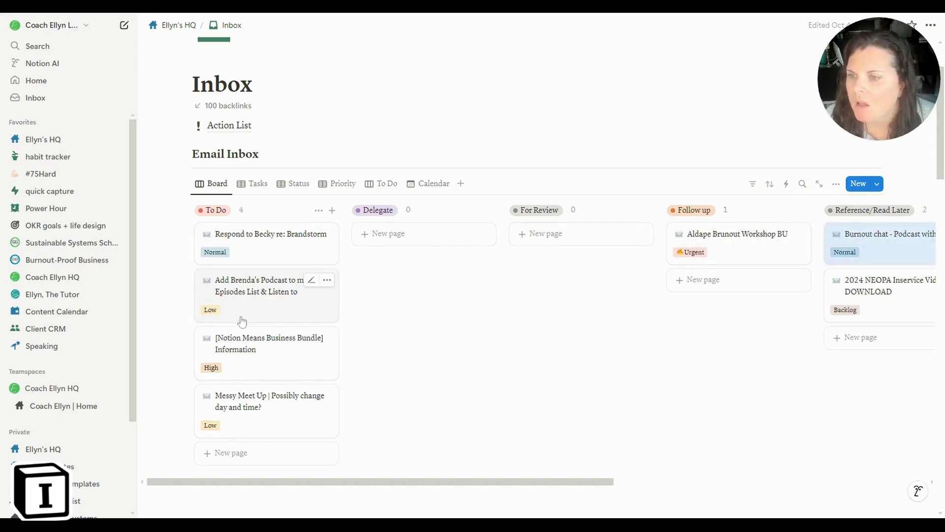
left_click_drag(886, 255, 689, 235)
left_click_drag(227, 308, 792, 241)
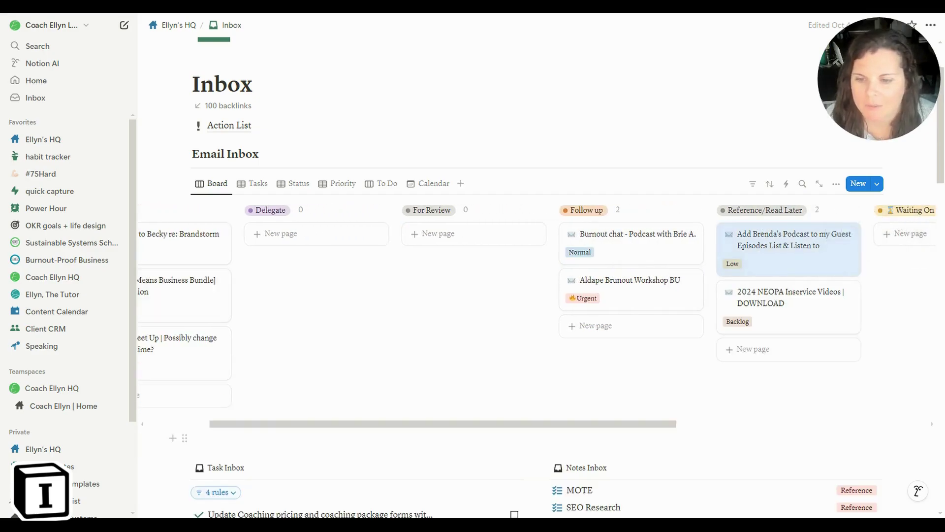
scroll(507, 426, "left", 3)
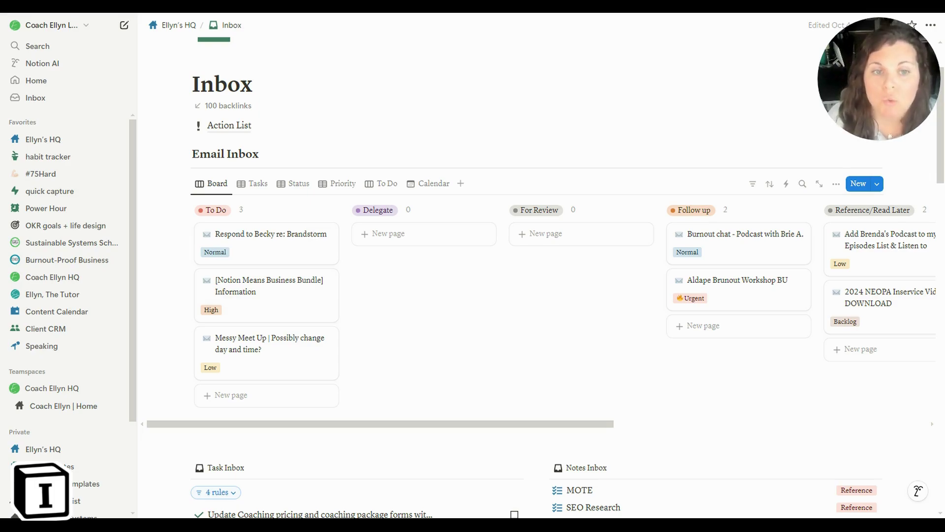
left_click(250, 260)
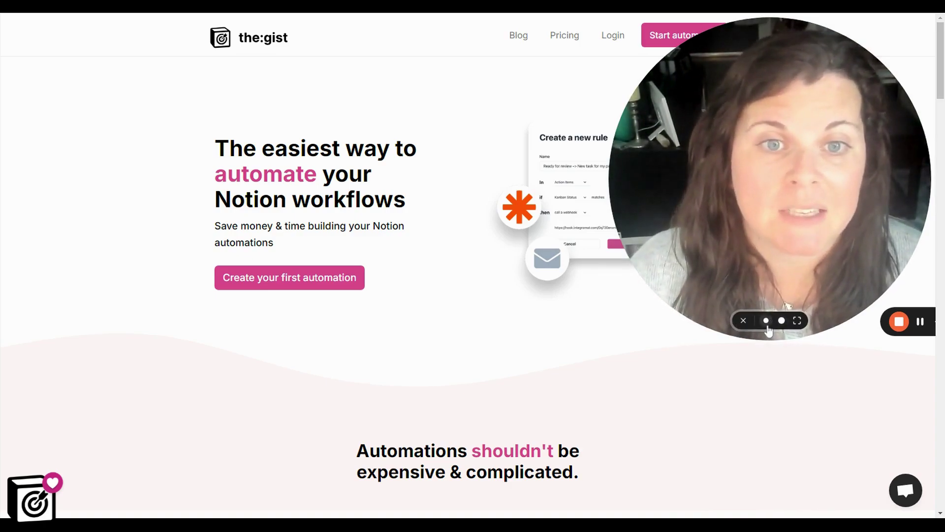
In the Client CRM pipeline, add a page titled "New Client" using the Prospective 1-on-1 Client template
left_click(766, 321)
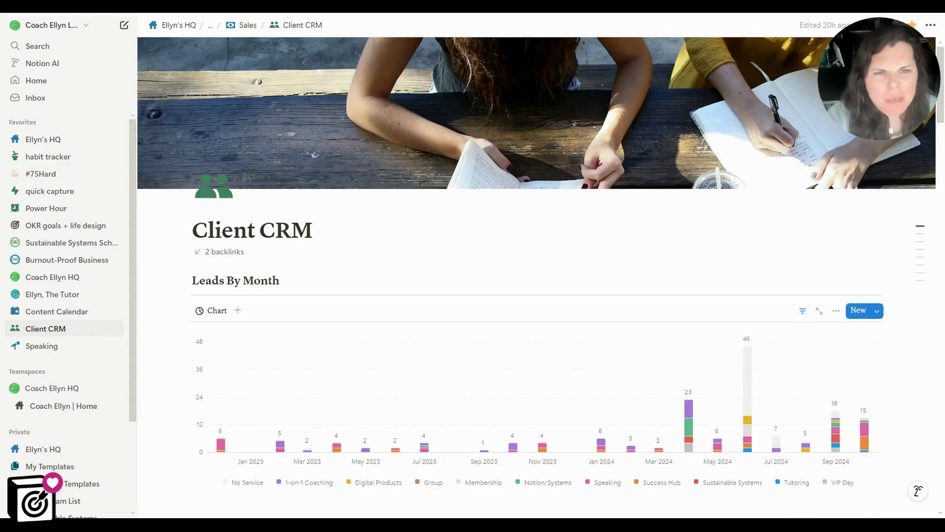
scroll(850, 382, "down", 8)
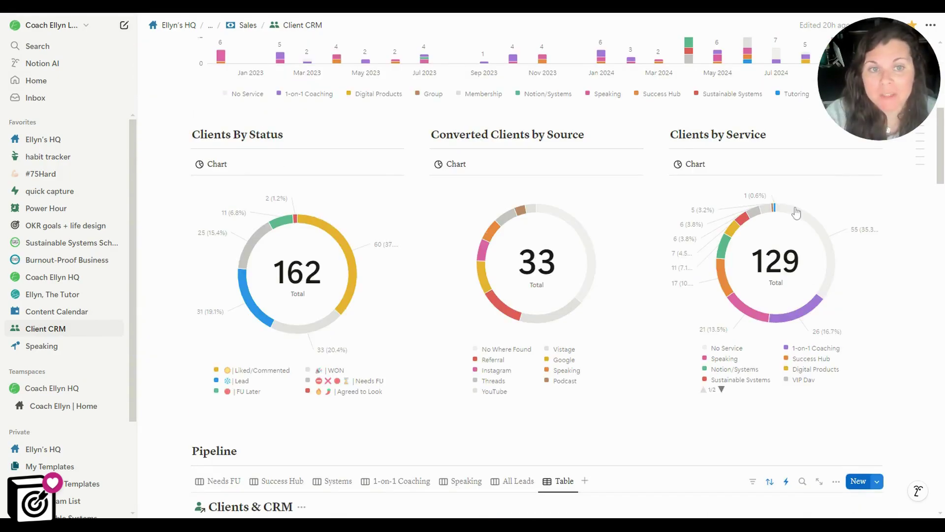
left_click(858, 481)
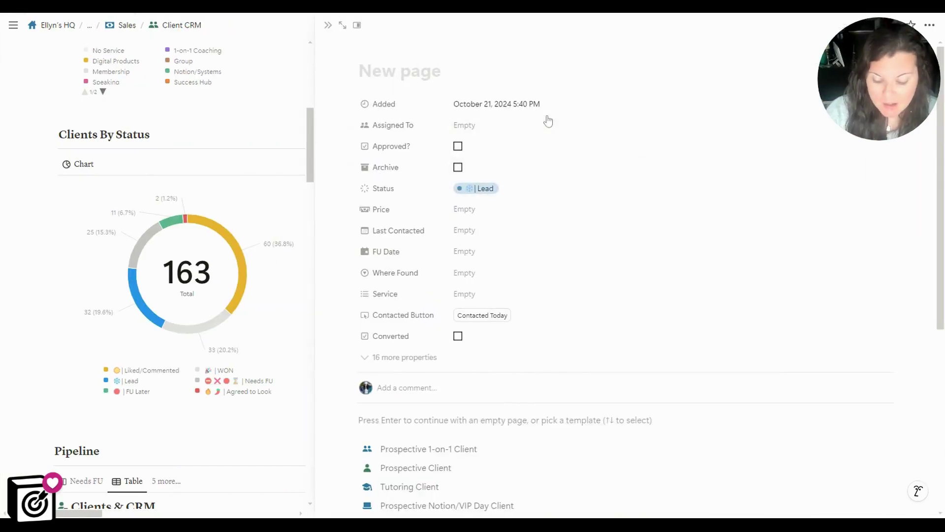
type("New Client")
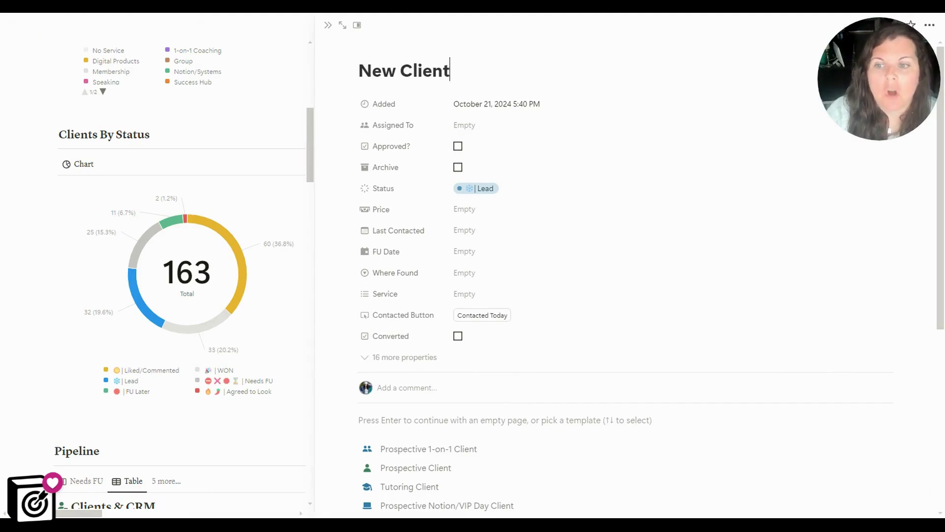
left_click(434, 448)
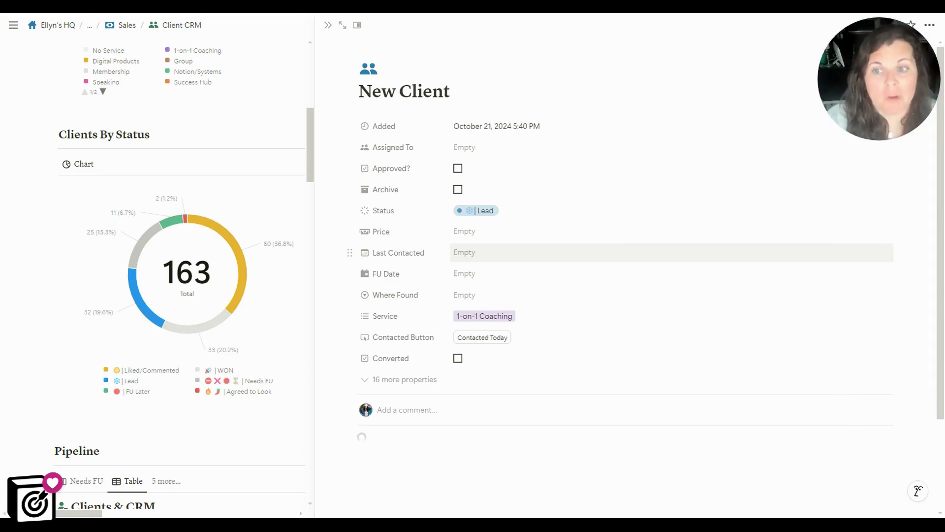
scroll(481, 335, "down", 2)
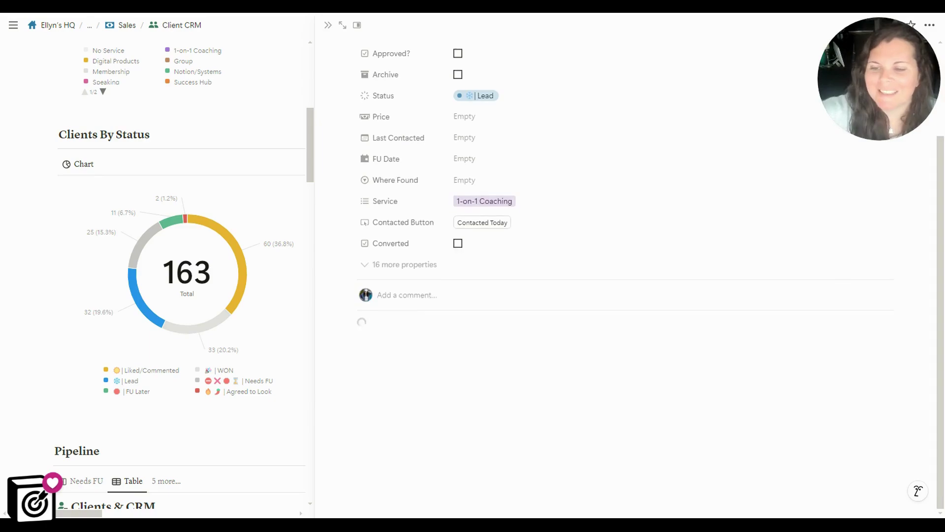
scroll(512, 335, "up", 2)
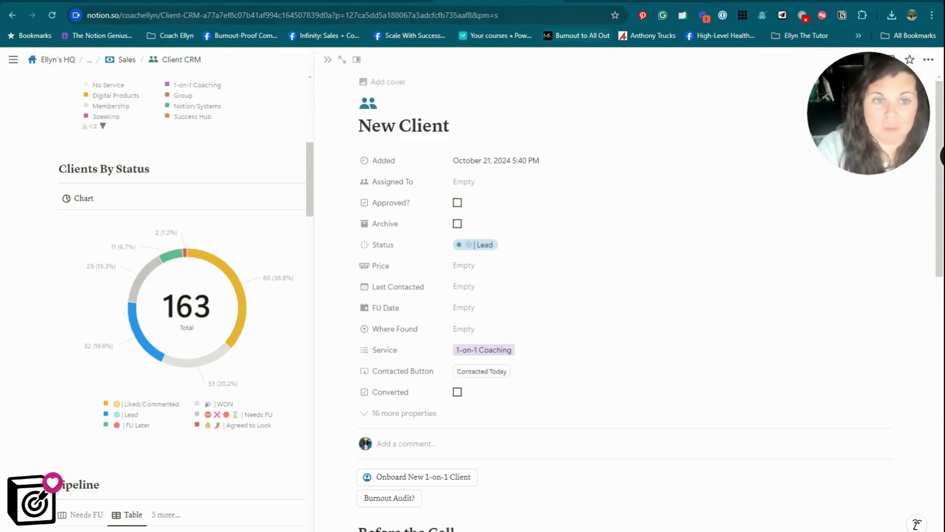
Look at the My rules list in the:gist and return to the New Client page in Notion
left_click(613, 2)
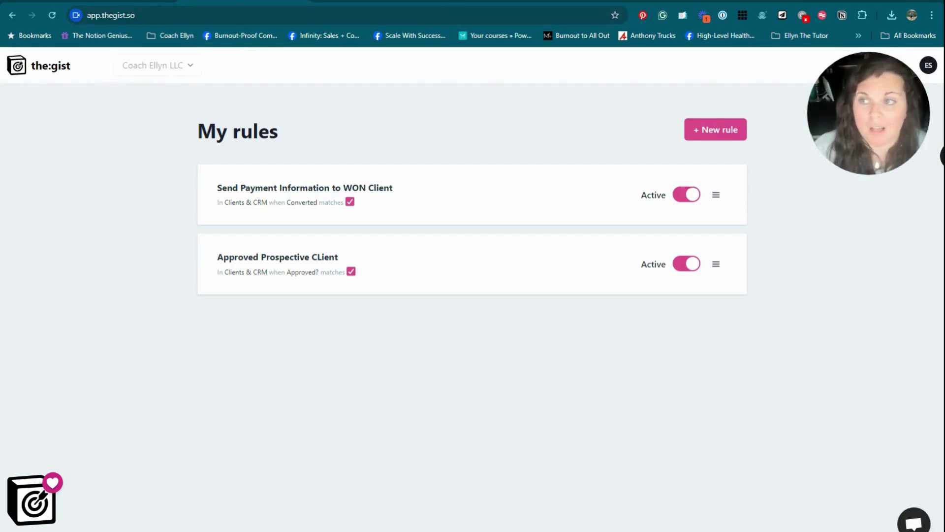
left_click(123, 1)
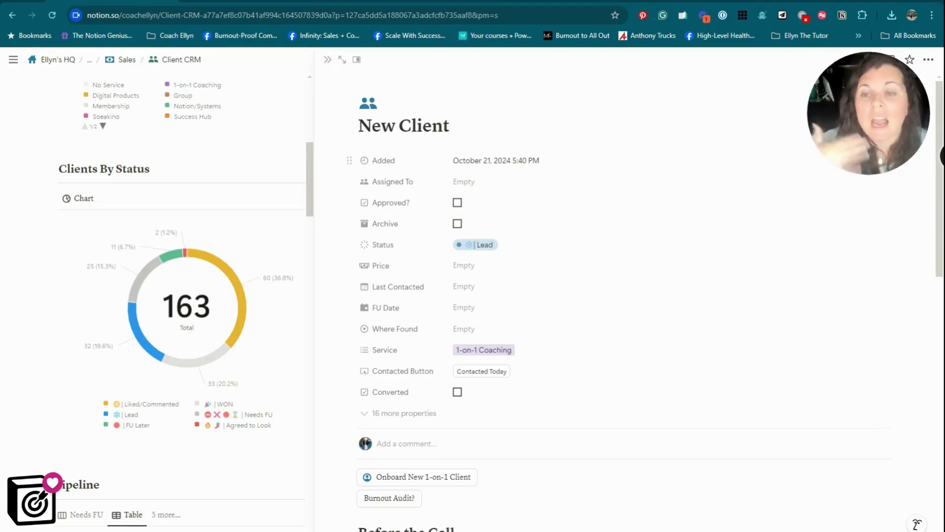
Start the Onboard New 1-on-1 Client action on the New Client page and cancel its confirmation
scroll(633, 247, "down", 3)
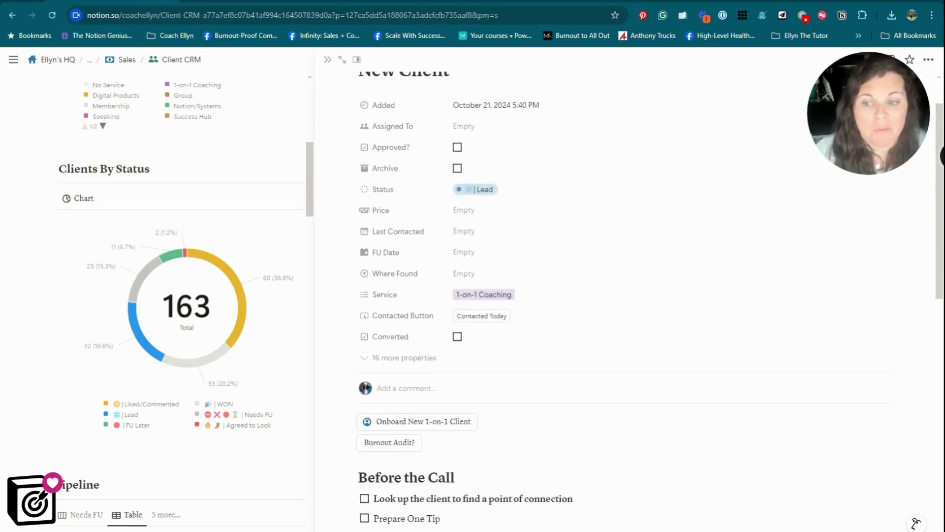
left_click(414, 367)
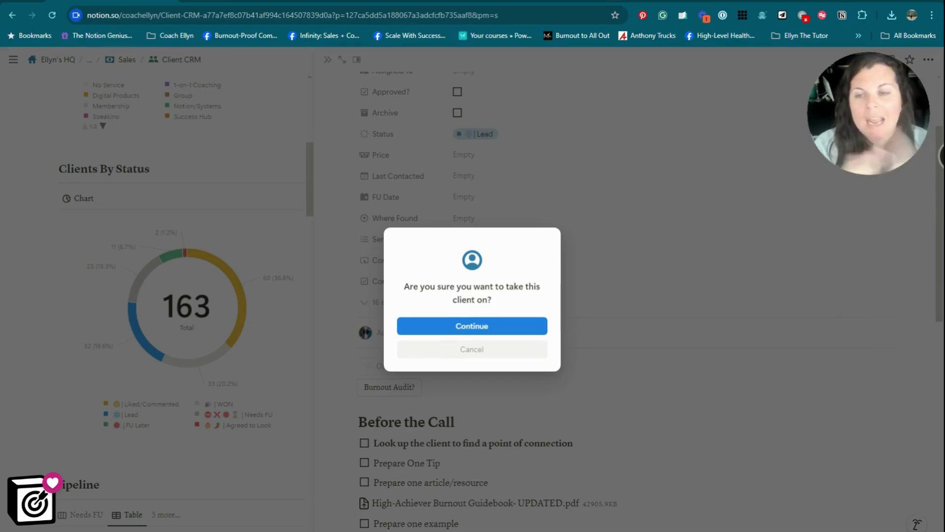
left_click(491, 210)
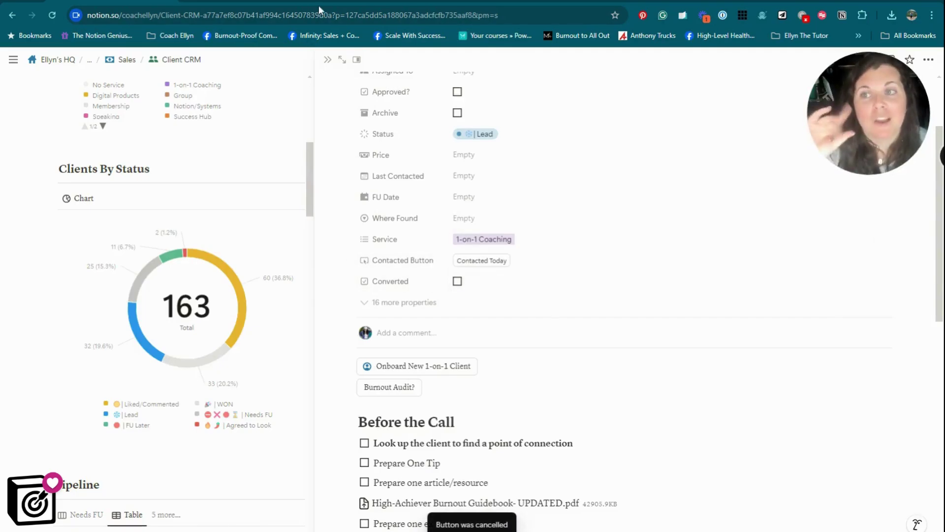
Switch to the:gist website and review its formula automation, Notion automation ideas and customer testimonials
left_click(289, 2)
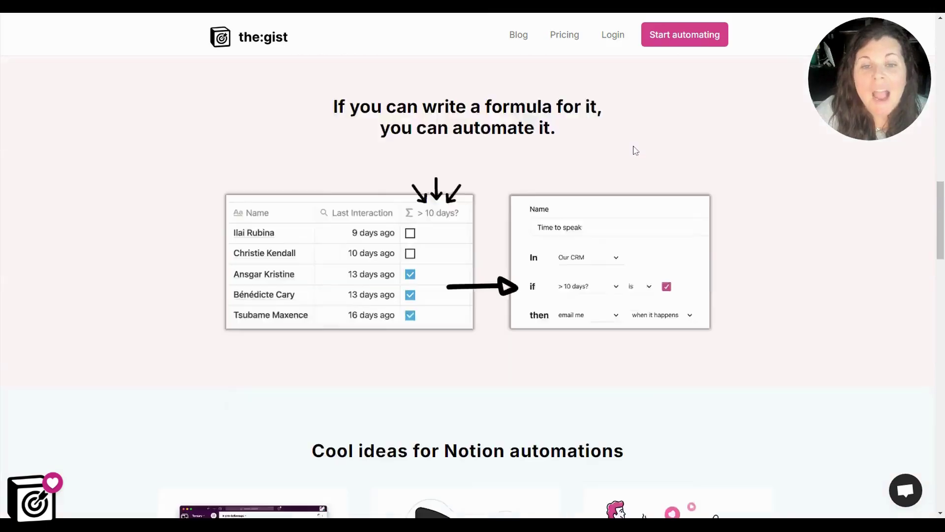
scroll(635, 151, "down", 8)
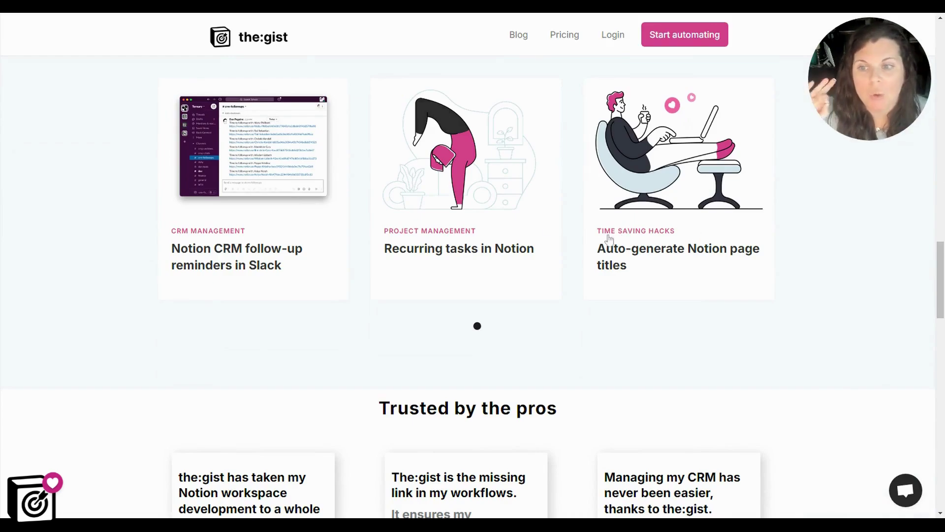
scroll(481, 213, "down", 10)
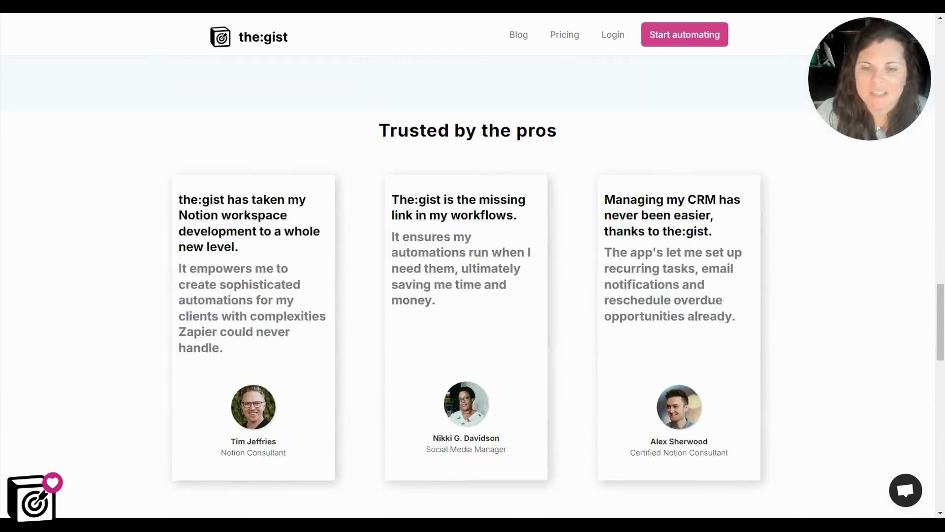
scroll(480, 209, "down", 8)
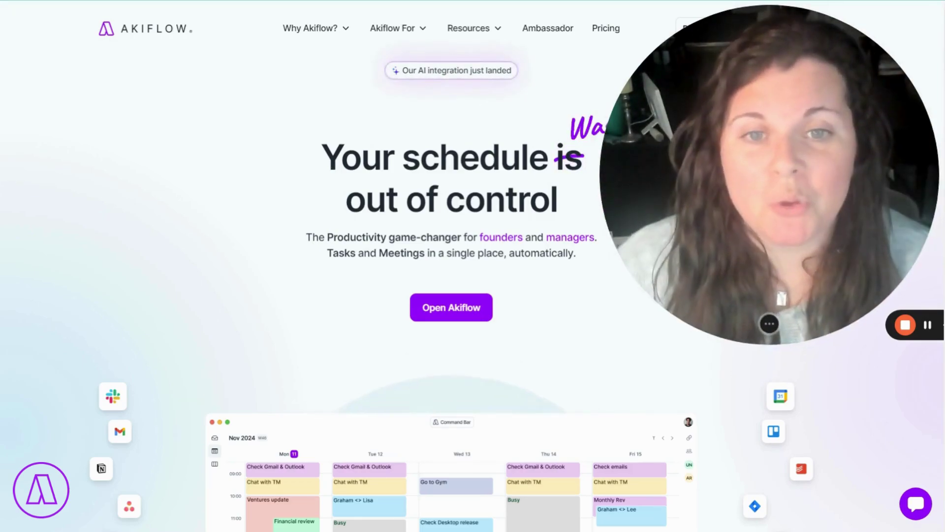
Open the Akiflow app from its website and look over the task inbox and the calendar for the week of October 21
left_click(477, 310)
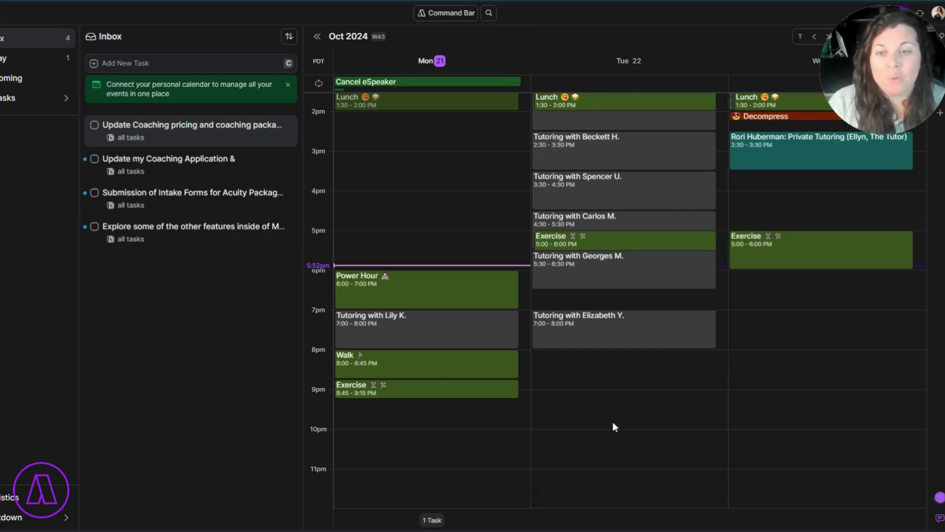
scroll(634, 308, "up", 2)
scroll(634, 308, "up", 8)
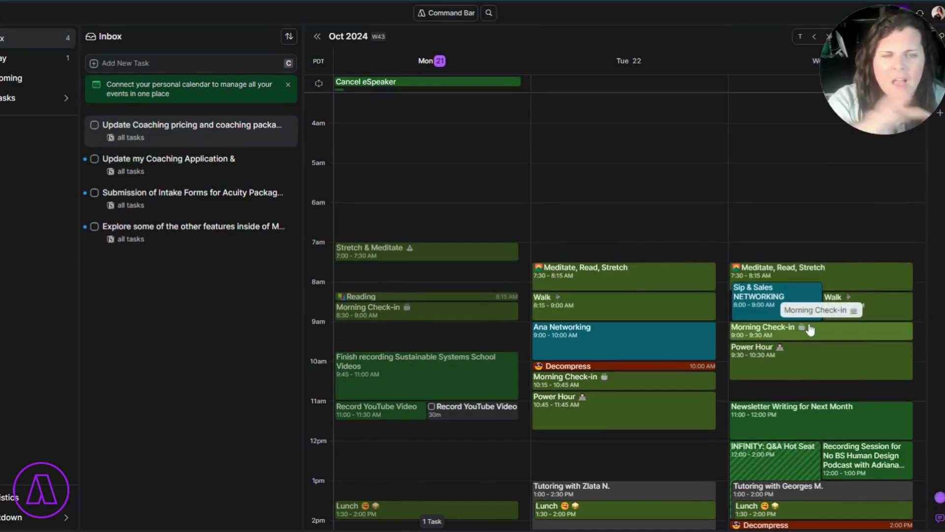
scroll(393, 323, "down", 6)
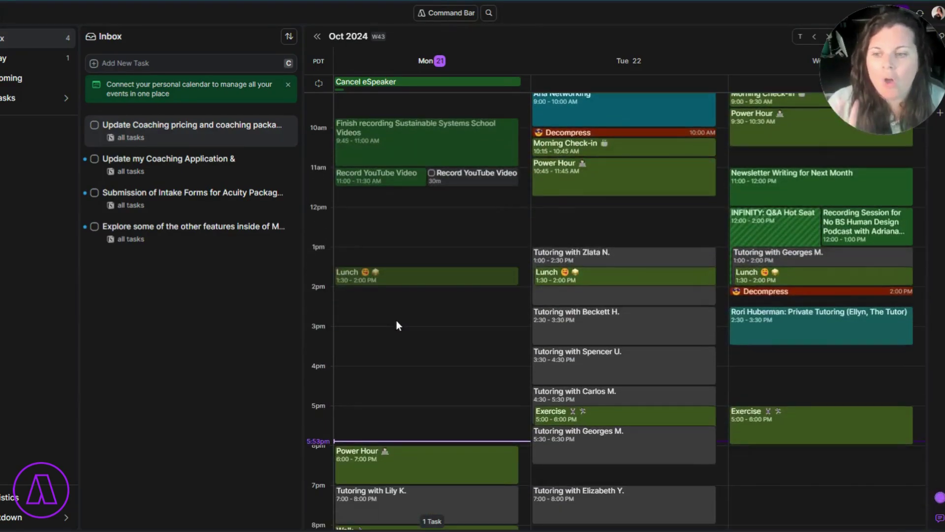
scroll(401, 335, "down", 2)
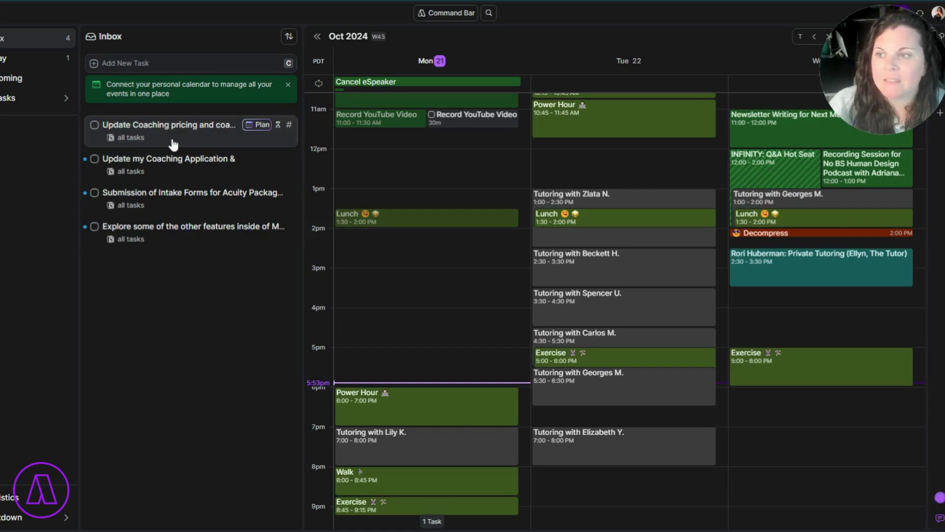
Plan the coaching pricing and Coaching Application tasks back-to-back on Tuesday 22 from 11:45 AM, and the ManyChat features task at 8:00 PM
left_click_drag(170, 142, 597, 151)
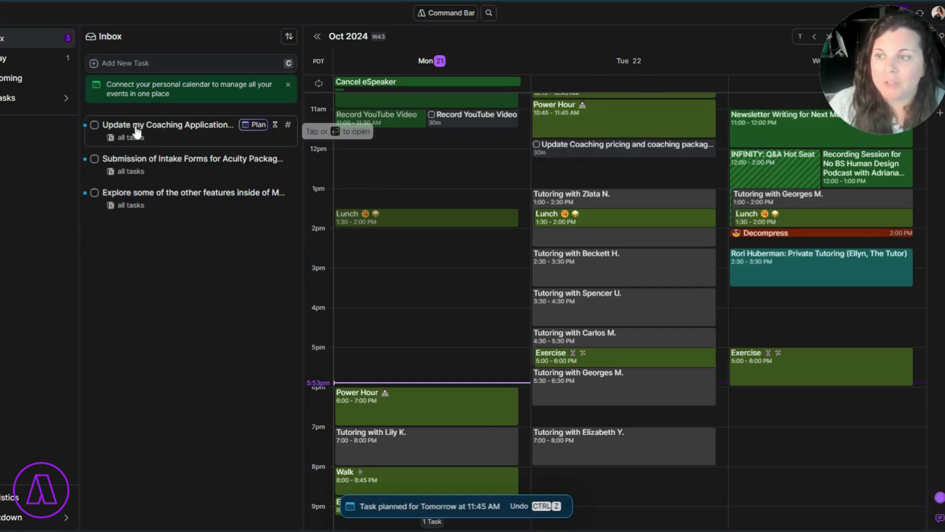
left_click_drag(133, 137, 570, 168)
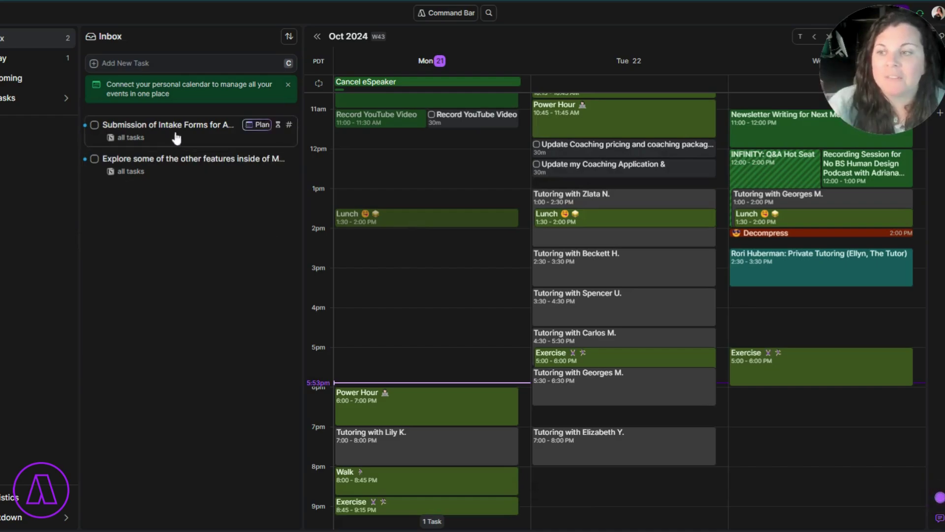
mouse_move(160, 161)
left_mouse_down()
mouse_move(611, 497)
mouse_move(611, 424)
mouse_move(610, 433)
left_mouse_up()
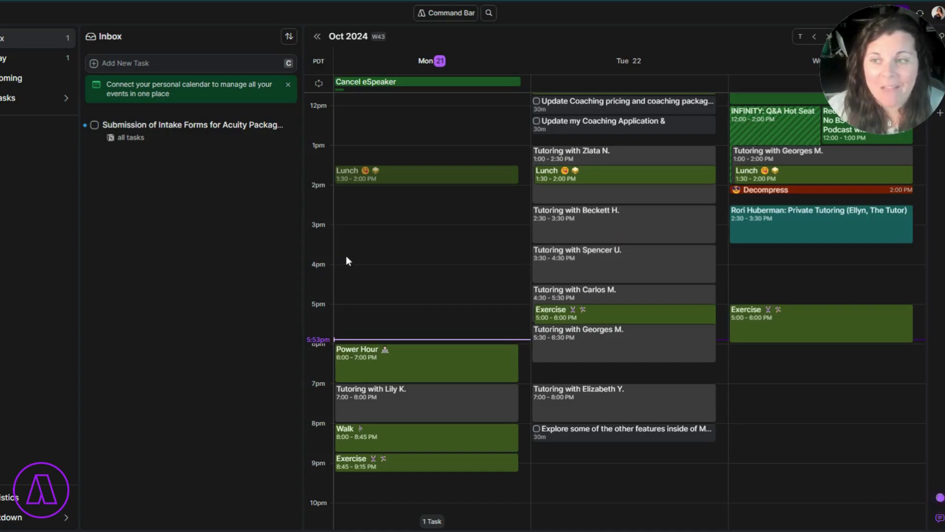
Mark the inbox task about submission of intake forms as a goal, and change its priority to the red !!! level
right_click(196, 129)
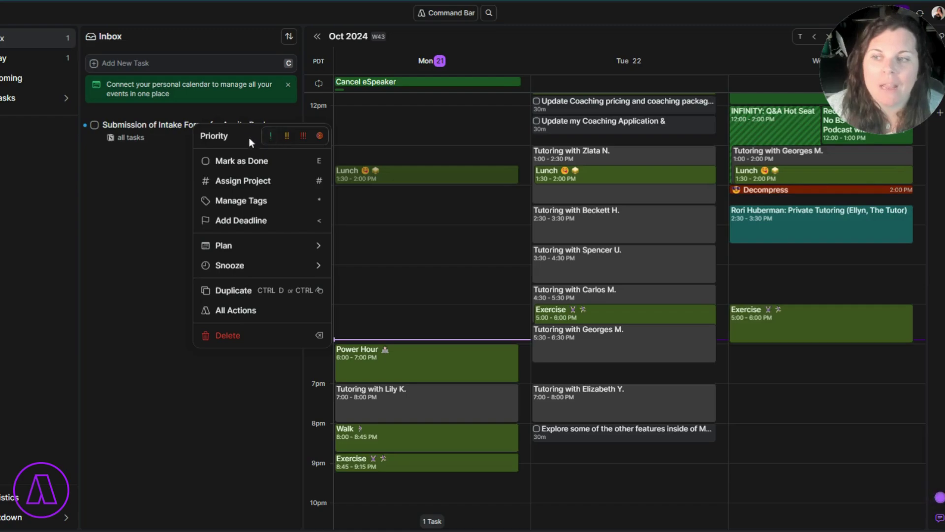
left_click(319, 141)
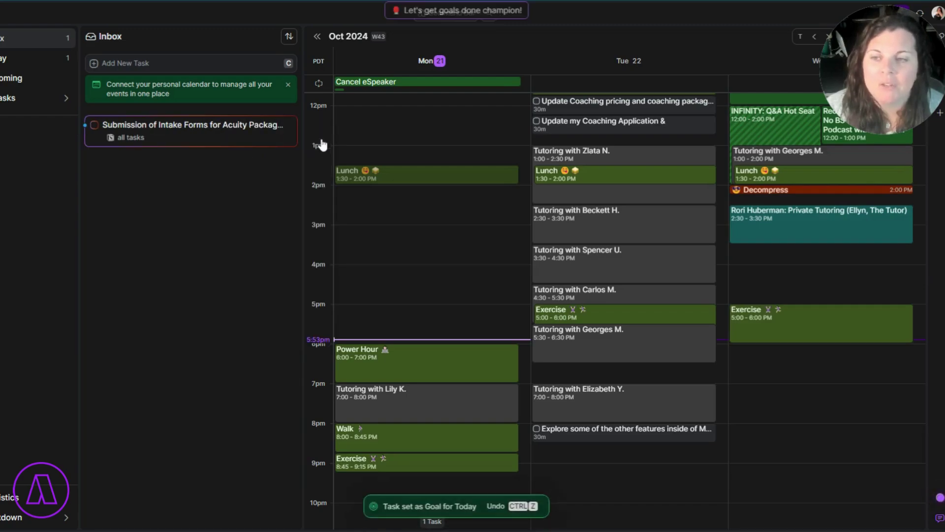
right_click(206, 134)
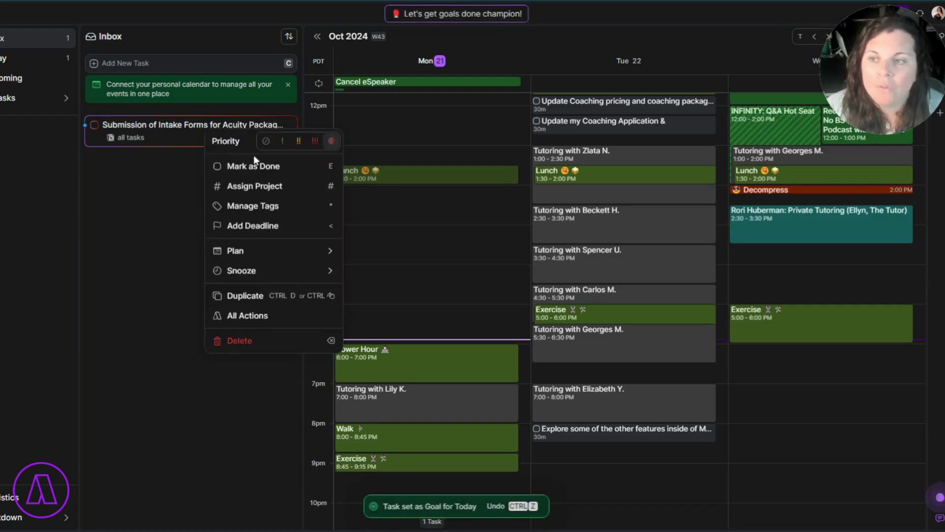
left_click(315, 143)
right_click(200, 134)
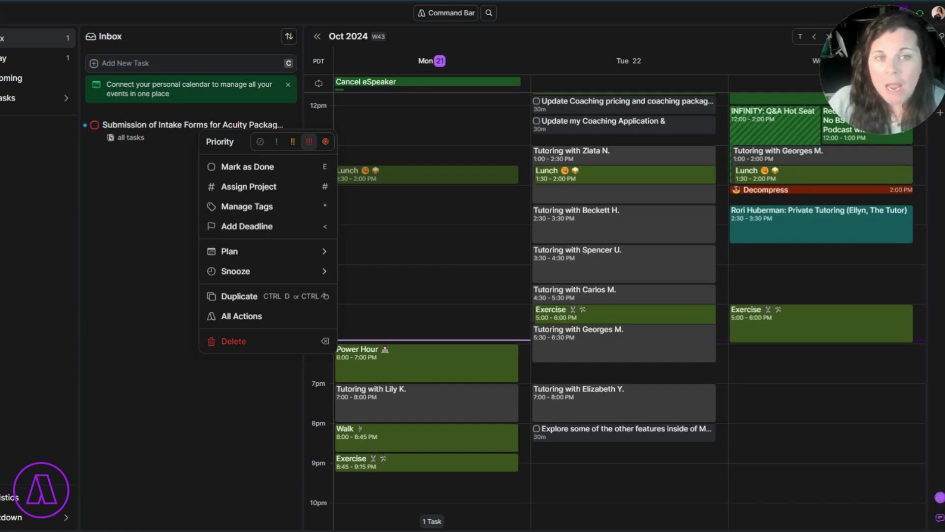
left_click(138, 256)
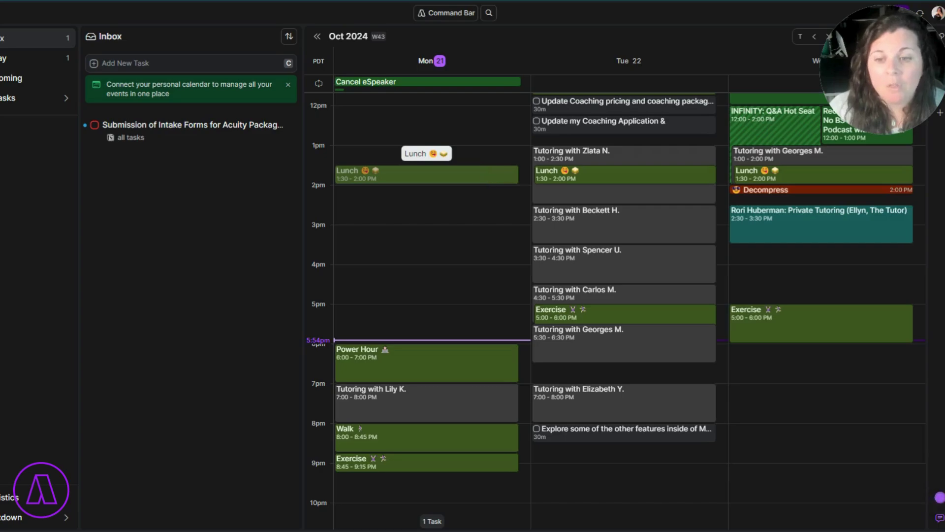
left_click(603, 440)
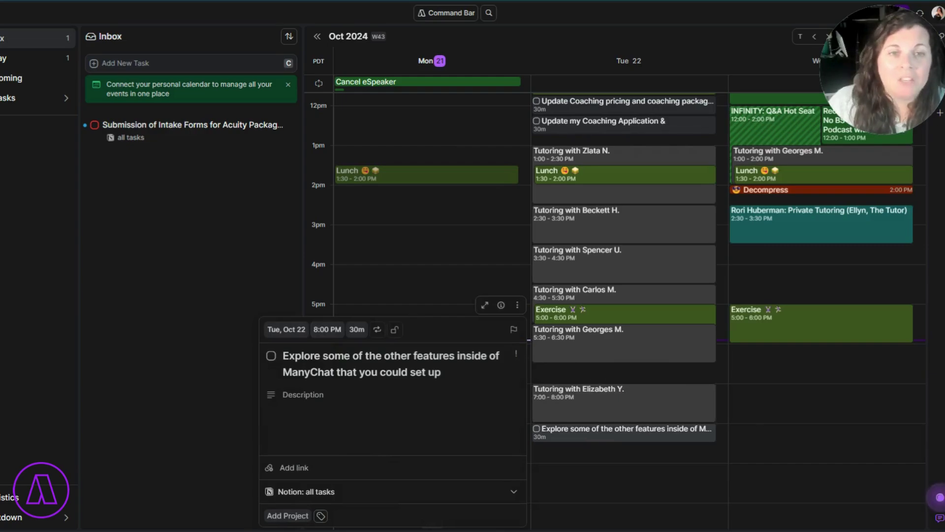